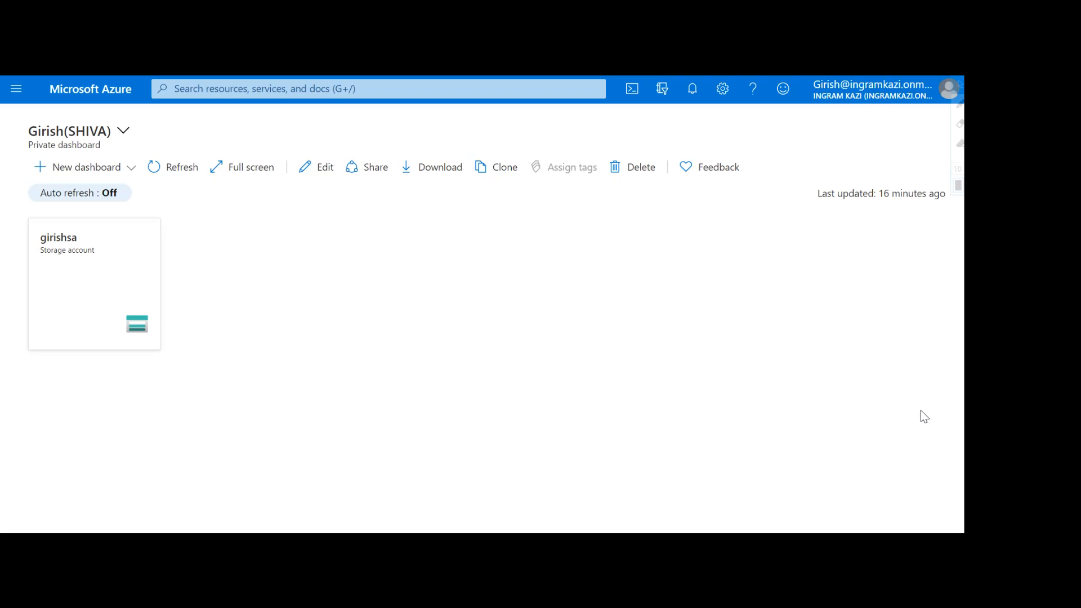
Step: Dismiss the Help Us feedback prompt by answering Yes
left_click(547, 337)
Step: Search 'cost ma' and open Cost Management + Billing
left_click(553, 90)
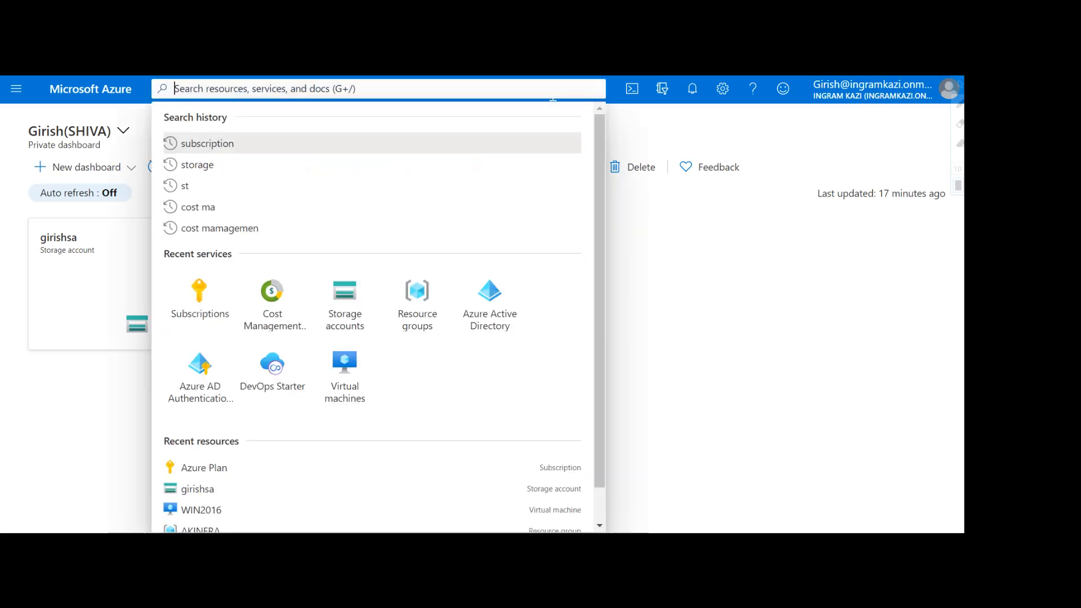
type("cost ma")
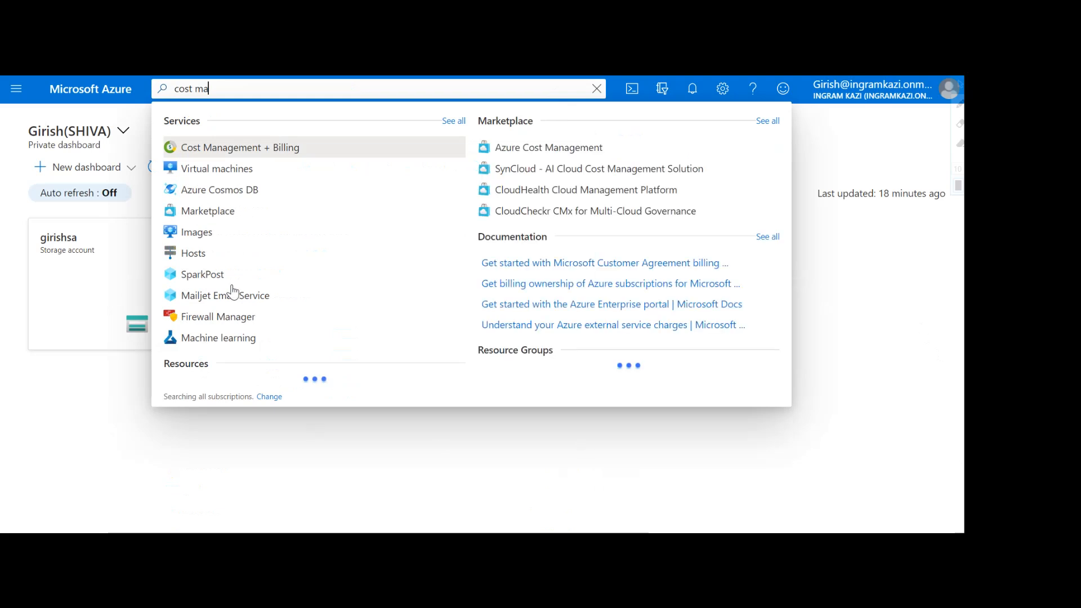
left_click(229, 149)
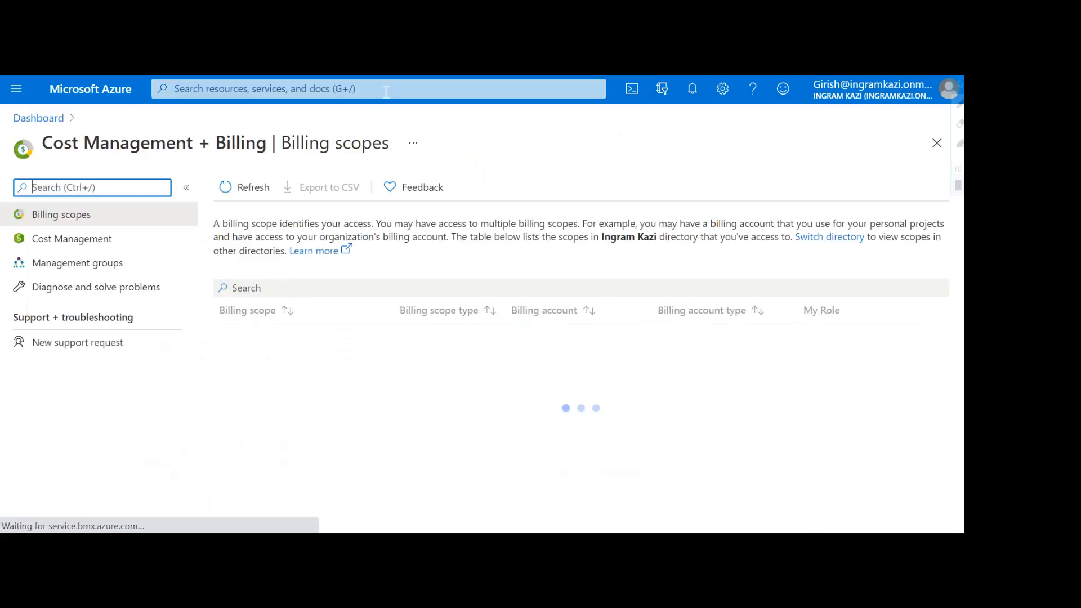
Step: Search for subscriptions and open the Azure Plan subscription from the Subscriptions list
left_click(292, 89)
type("susbc")
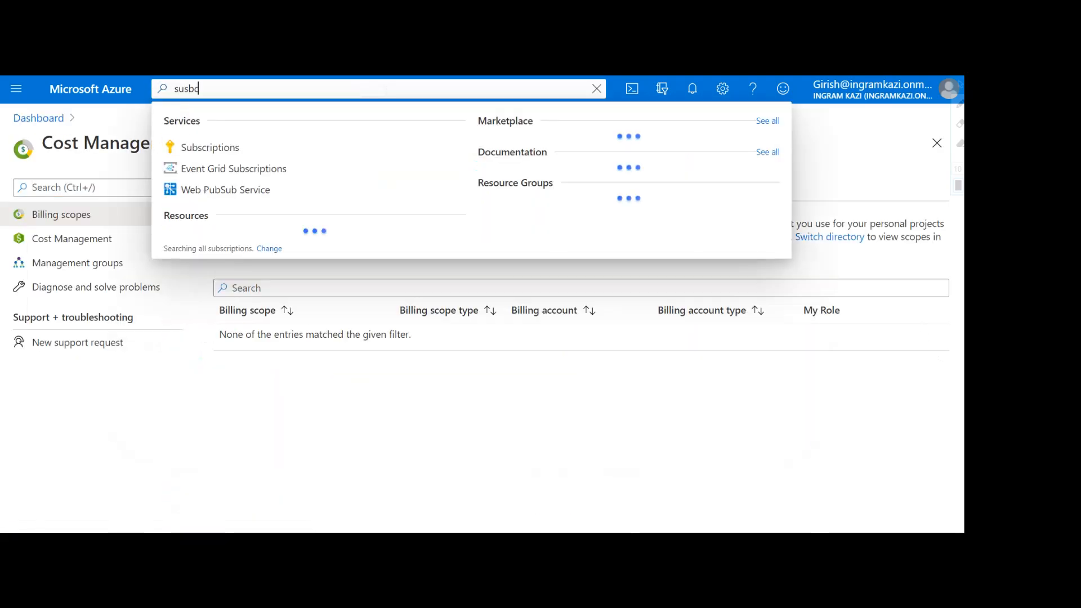
type("ription")
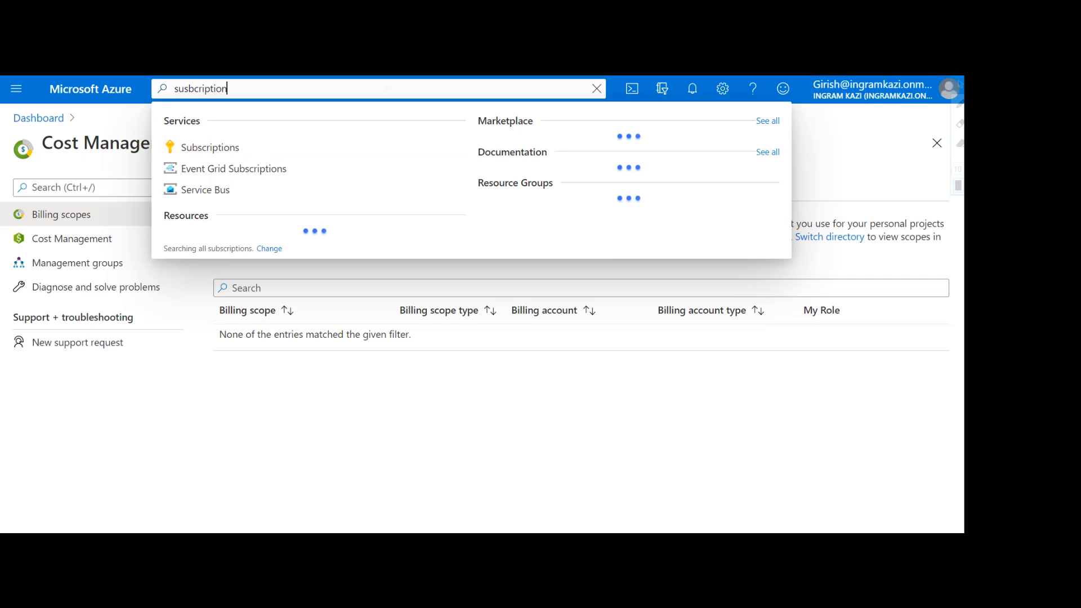
left_click(194, 147)
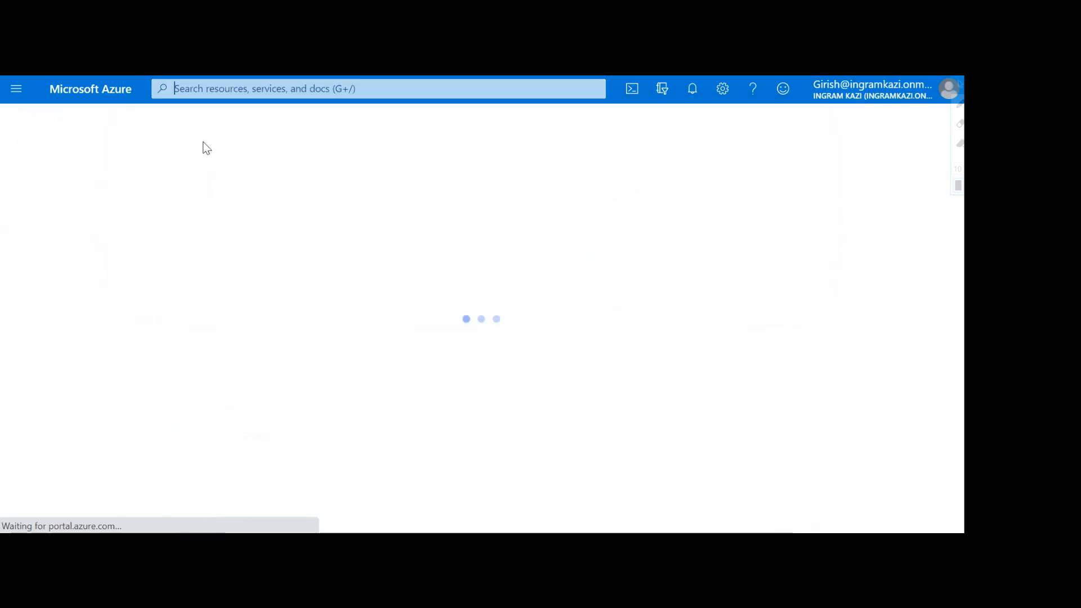
left_click(82, 375)
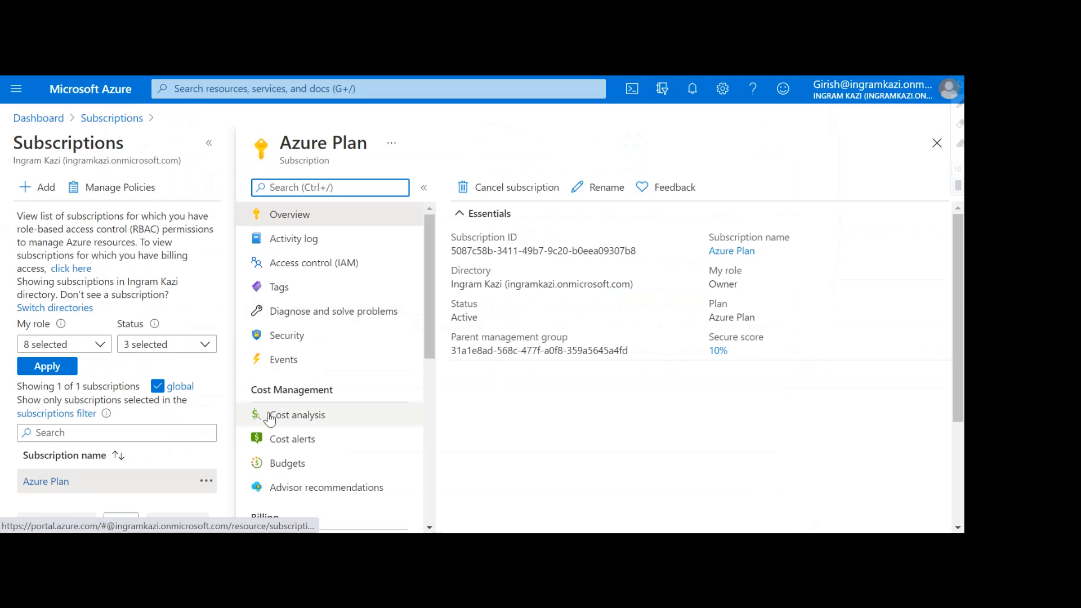
Step: Open Cost analysis for Azure Plan, showing CA$919.01 accumulated for April 2021
left_click(258, 419)
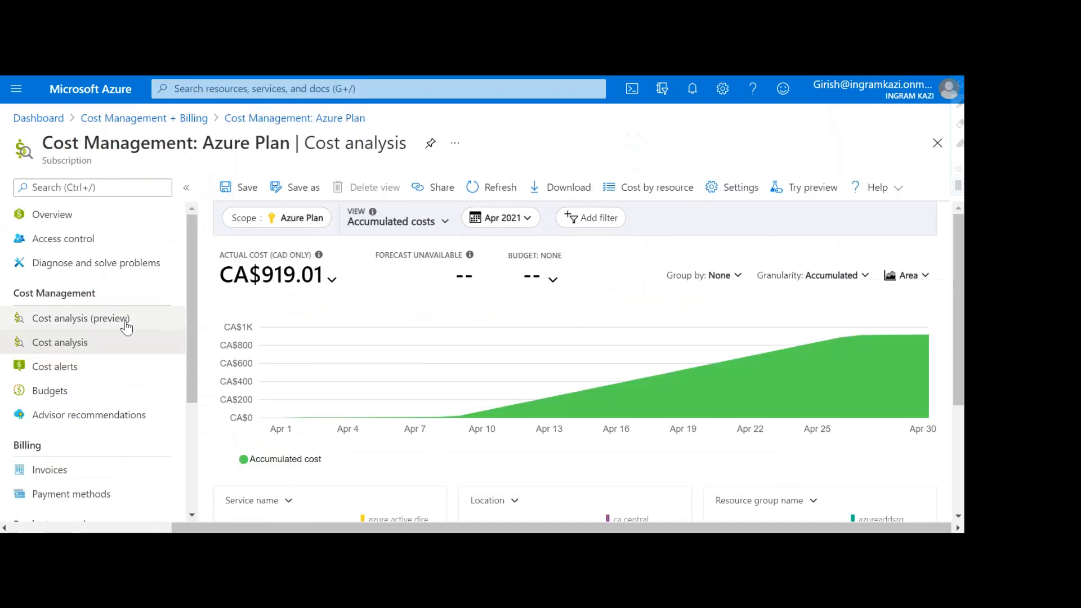
left_click_drag(192, 264, 190, 336)
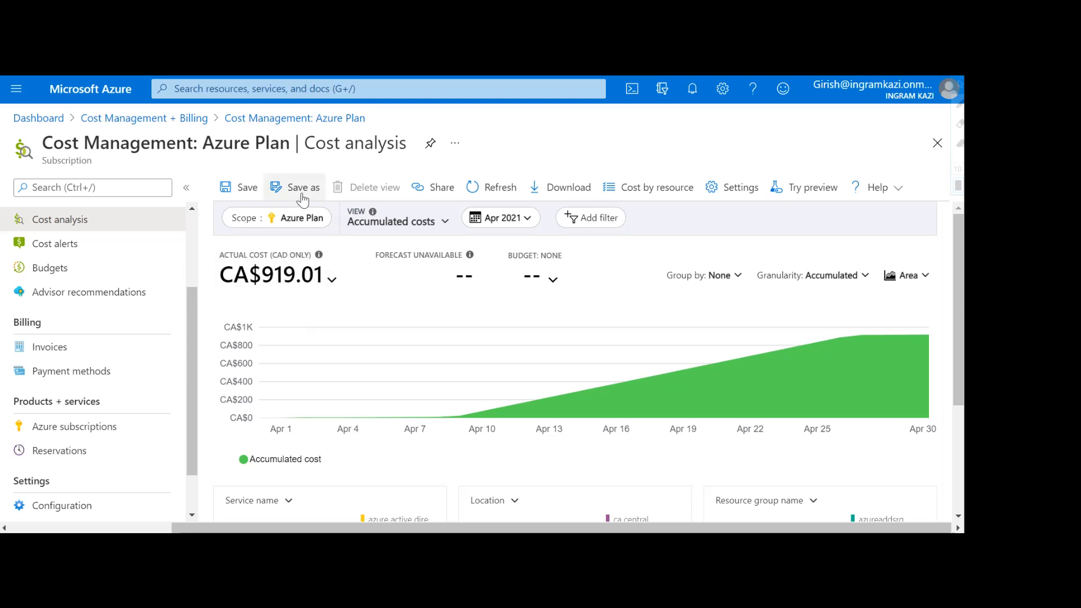
left_click(289, 225)
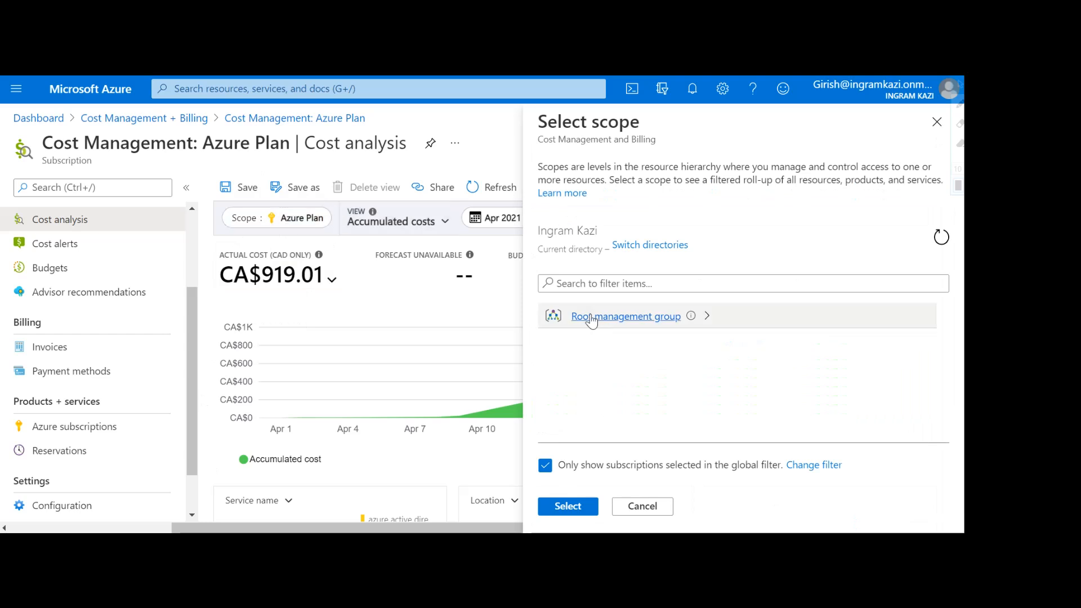
left_click(590, 318)
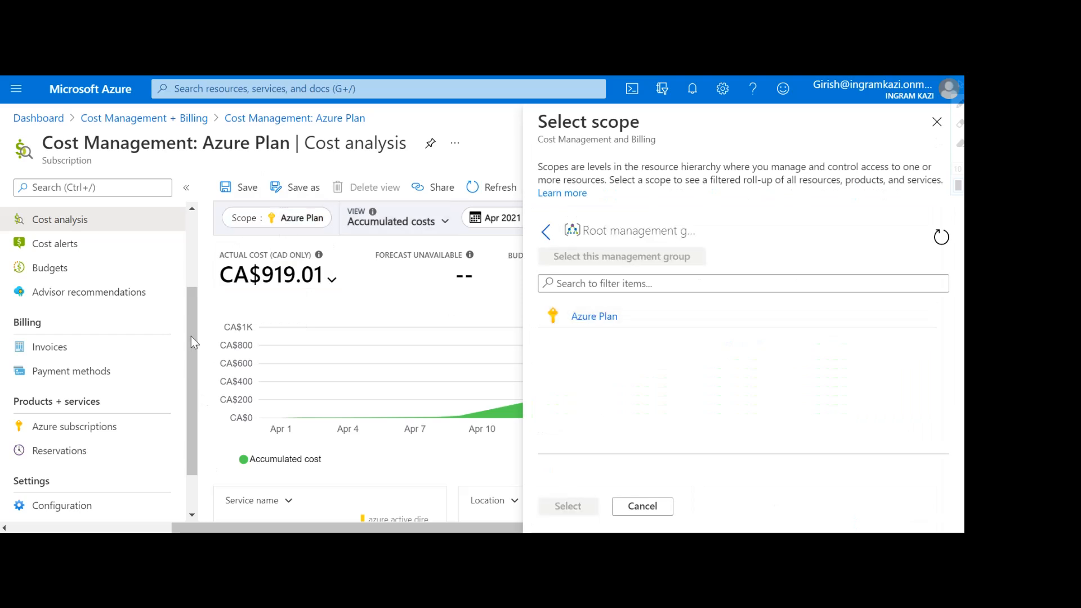
left_click(595, 320)
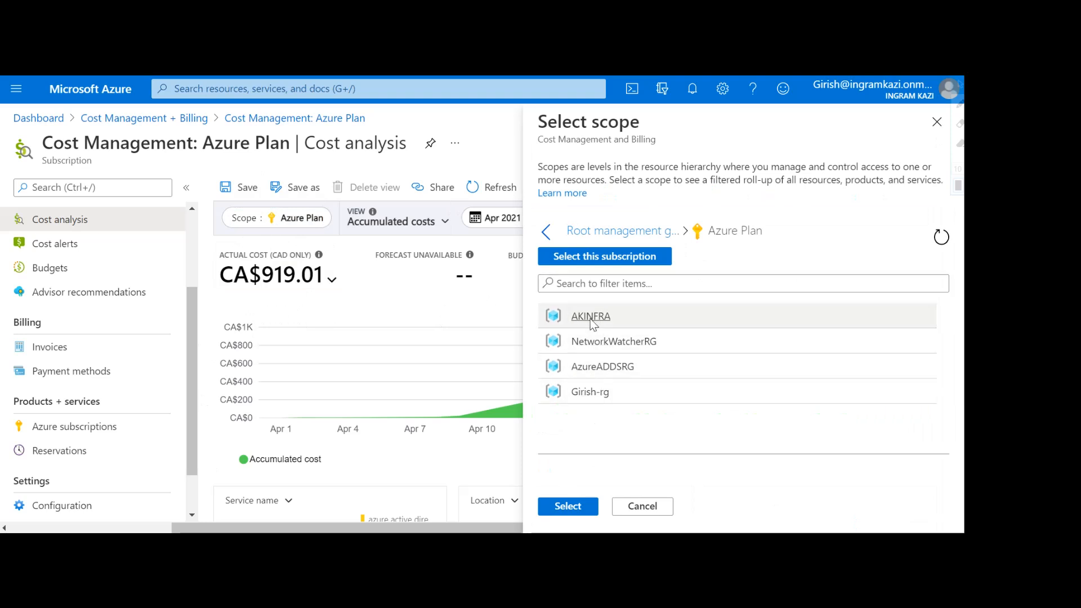
left_click(935, 130)
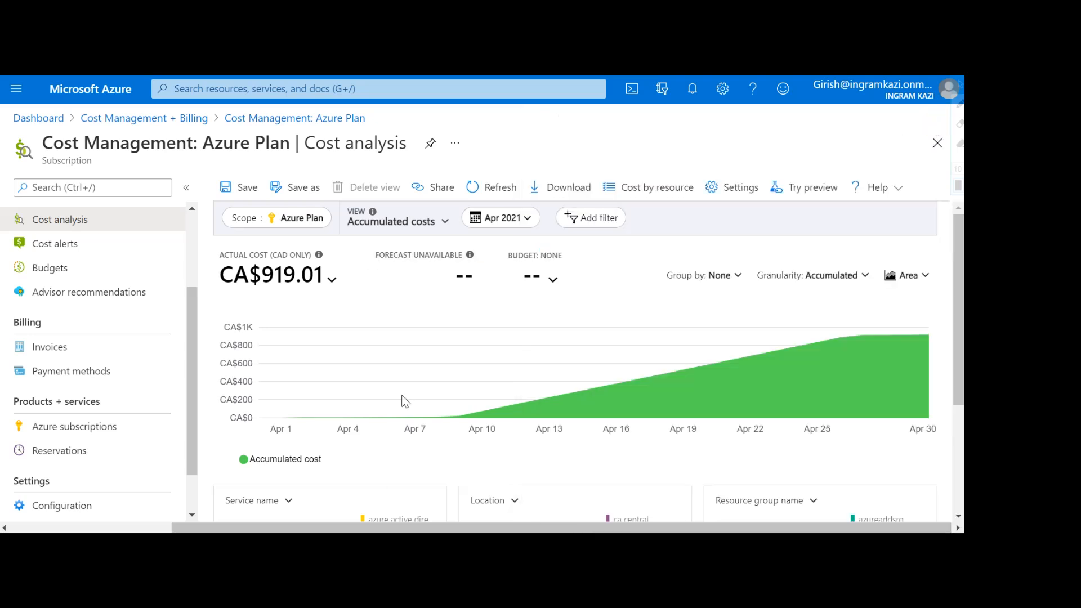
Step: Browse the view and date-range options, add and discard a filter, then reopen the views list
left_click(440, 224)
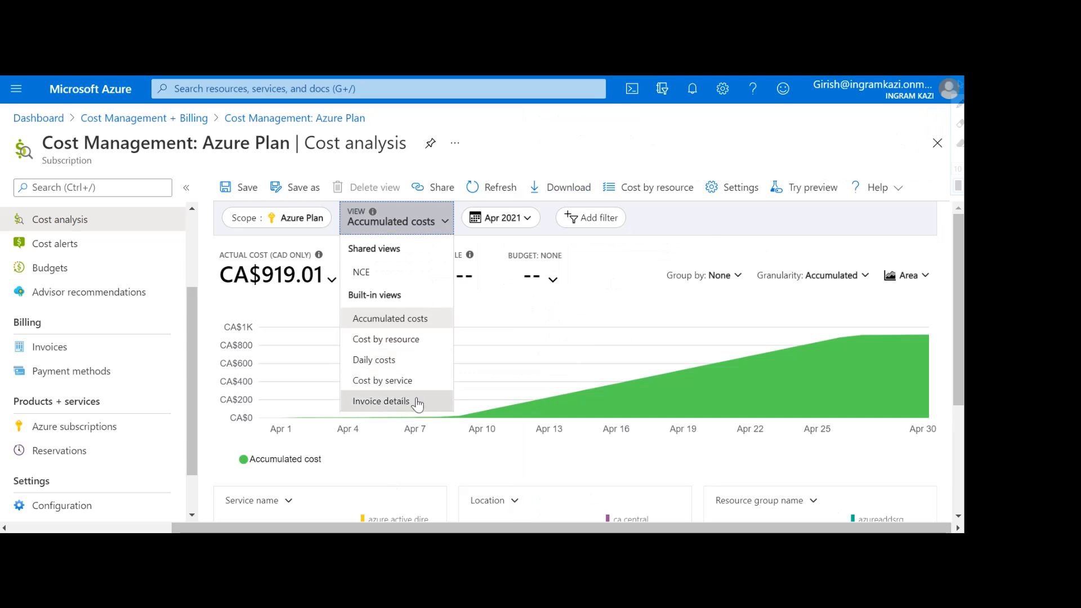
left_click(508, 220)
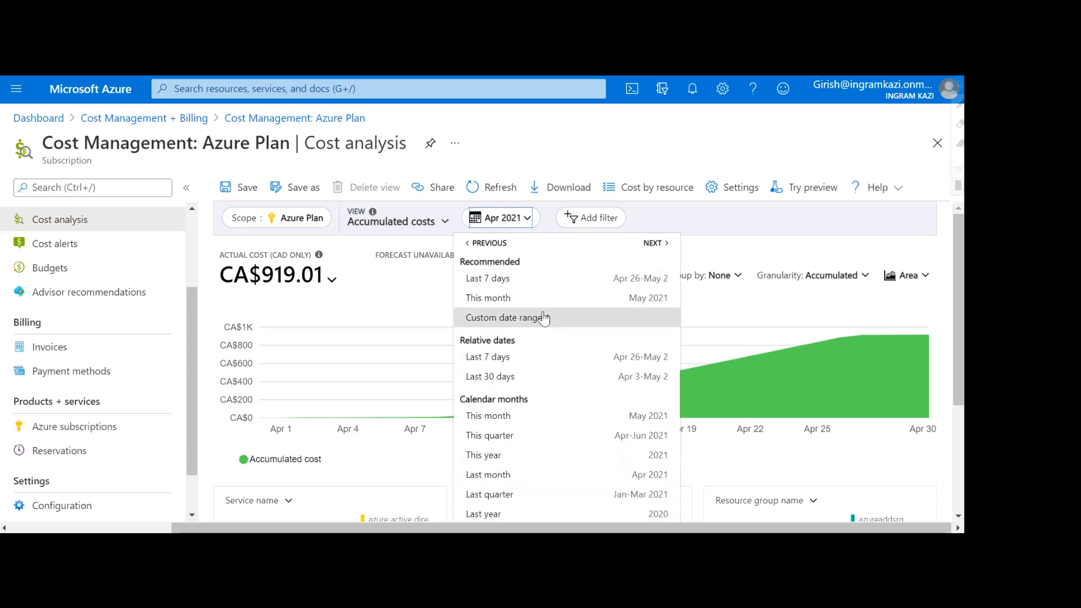
left_click(593, 219)
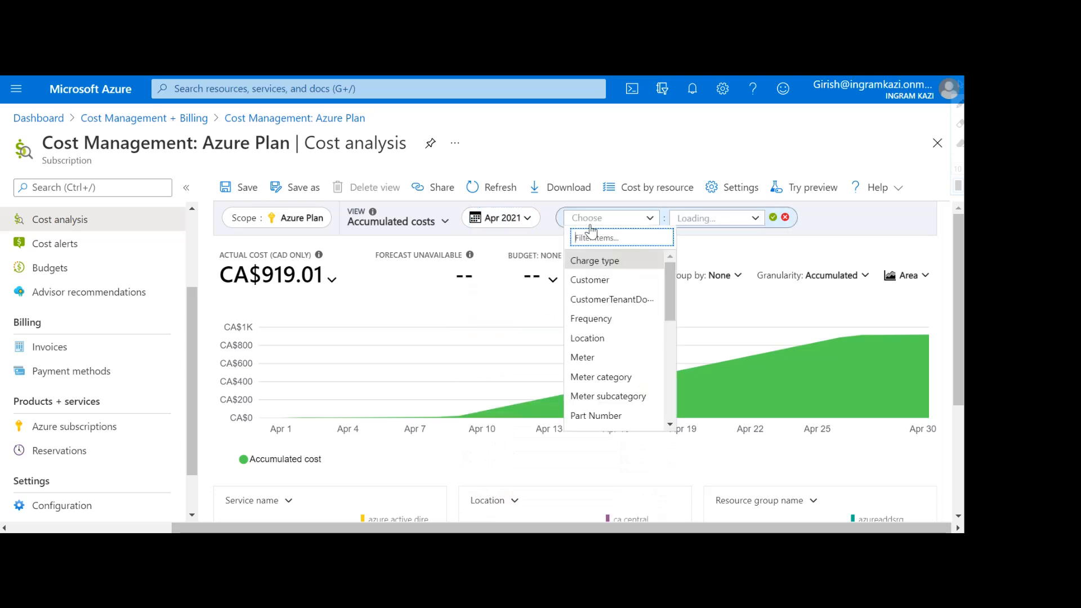
left_click_drag(667, 287, 677, 320)
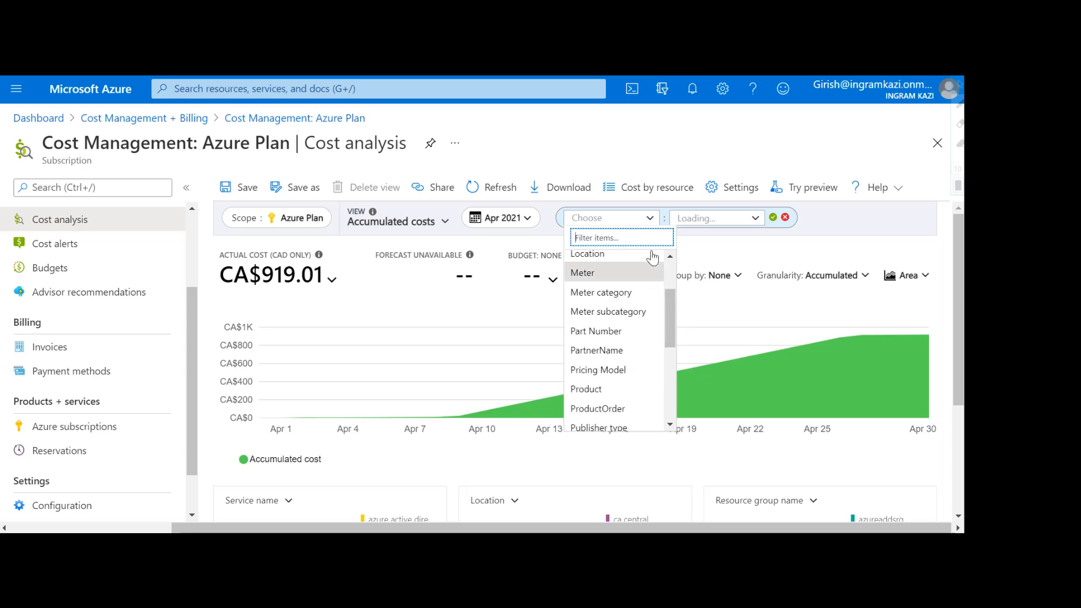
left_click(650, 218)
left_click(784, 219)
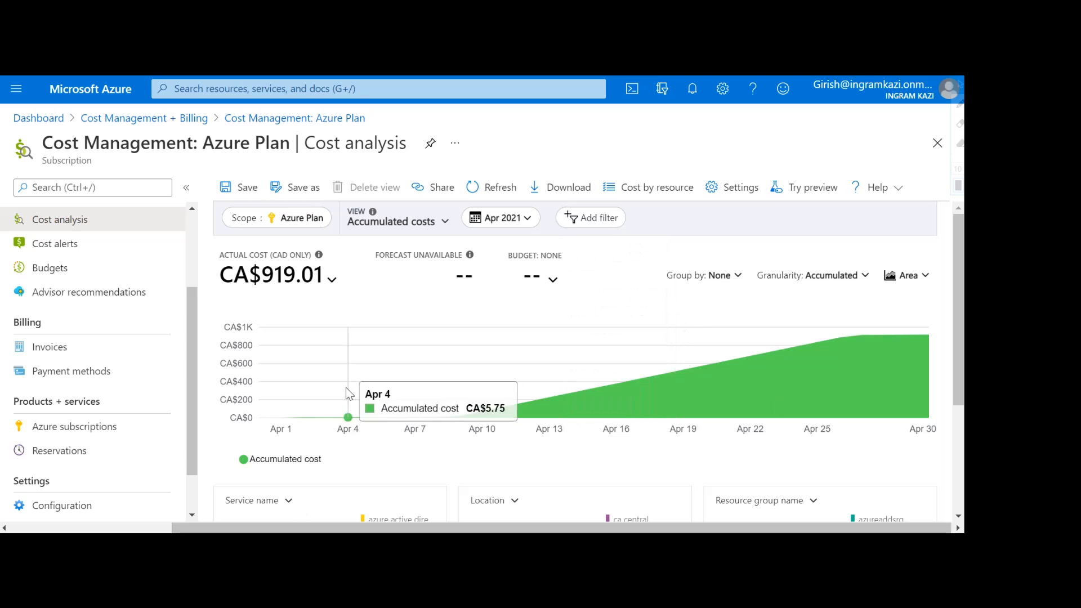
left_click(383, 235)
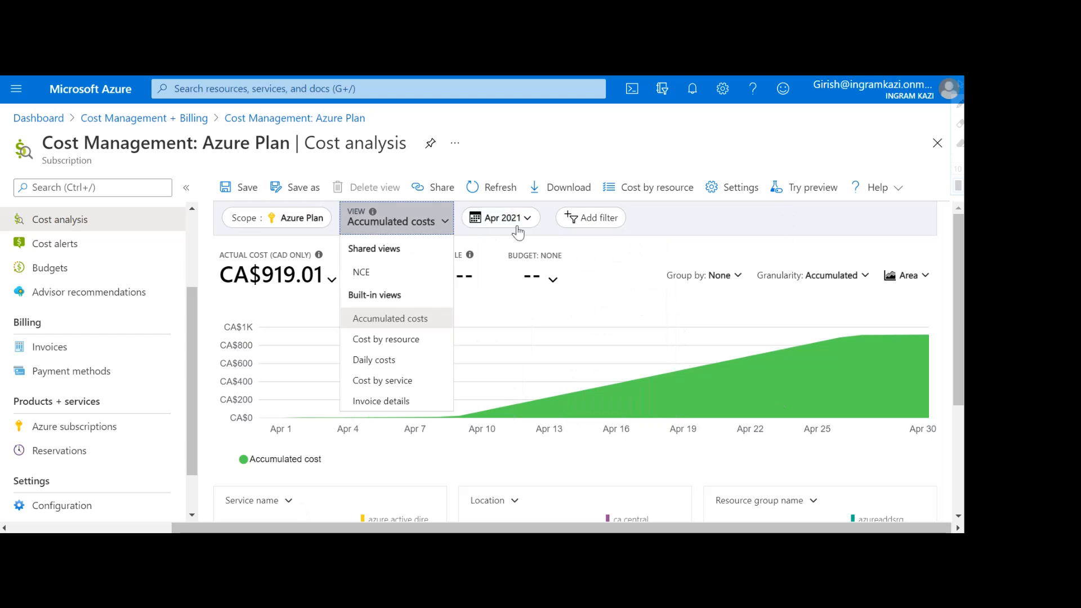
Step: Switch to the Cost by resource view and expand the OS disk and girishsa storage costs
left_click(377, 340)
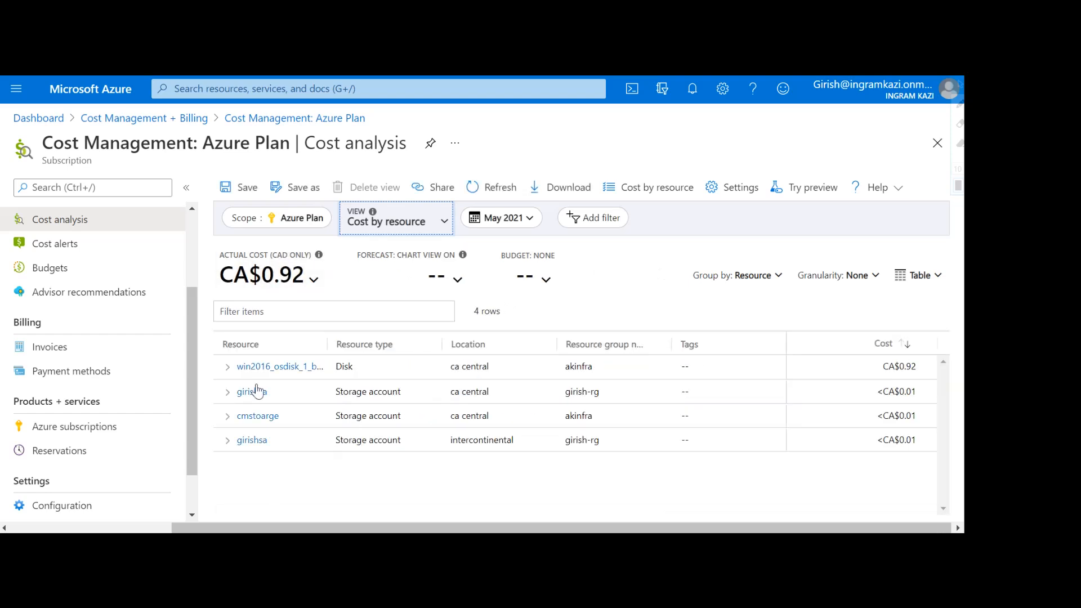
left_click(225, 369)
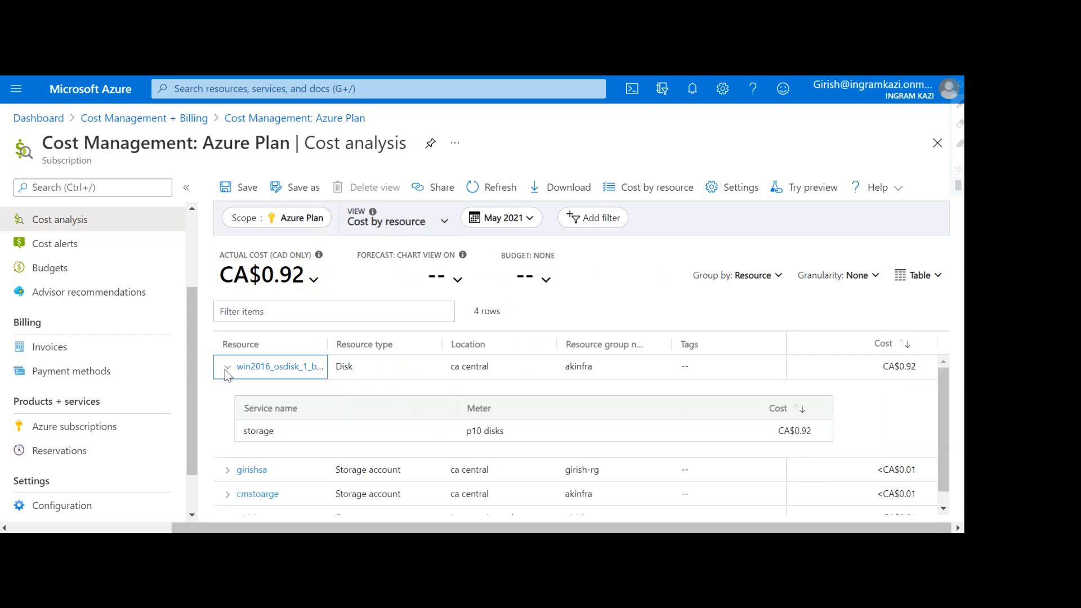
scroll(313, 435, "down", 1)
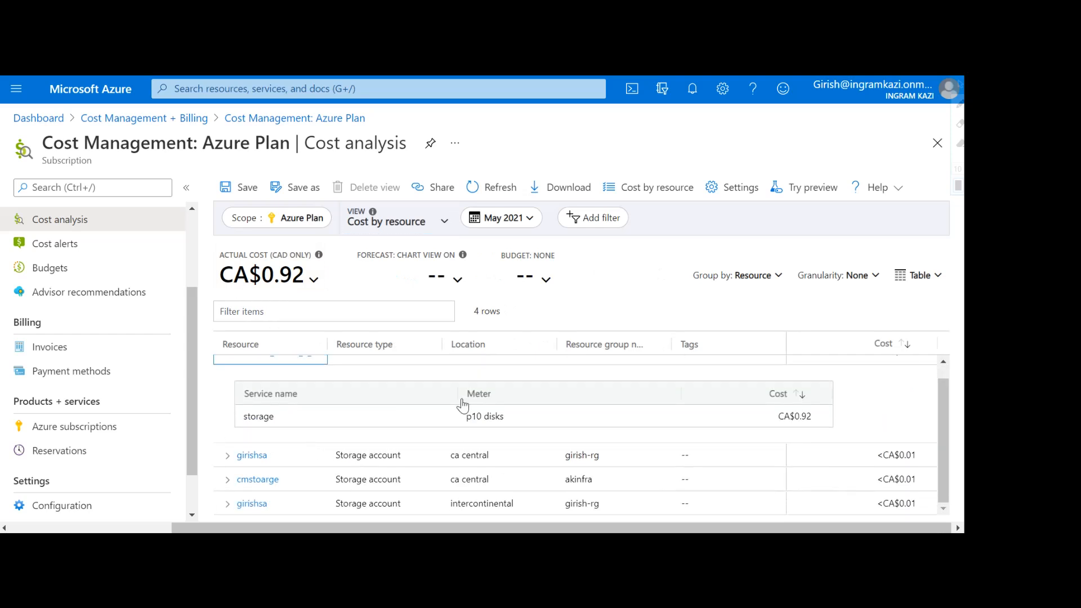
left_click(225, 459)
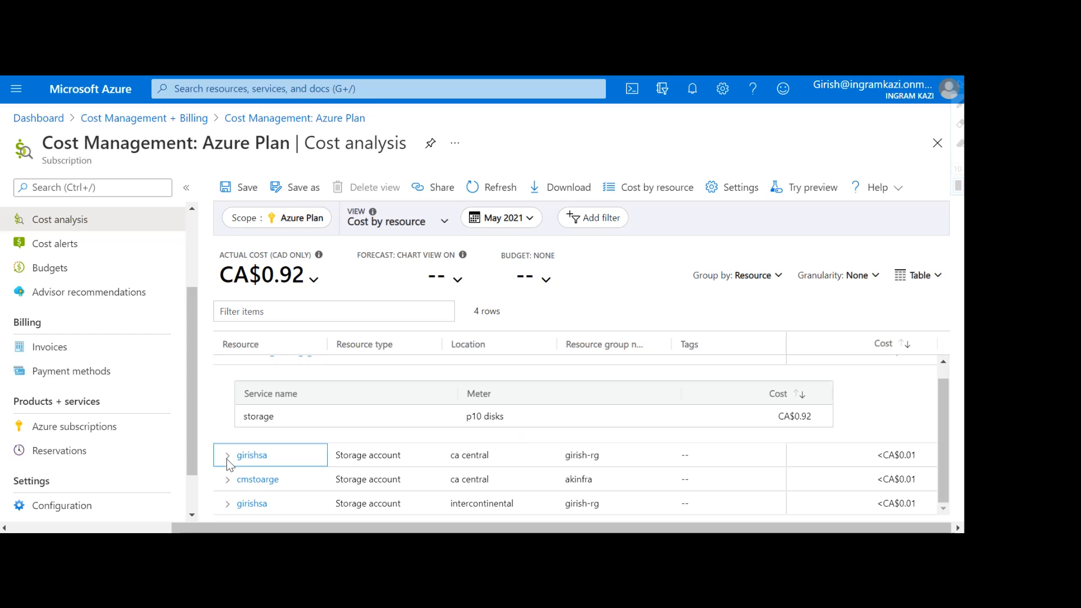
Step: Expand the cmstoarge storage account's costs and bring up the saved and built-in views list
scroll(337, 475, "down", 3)
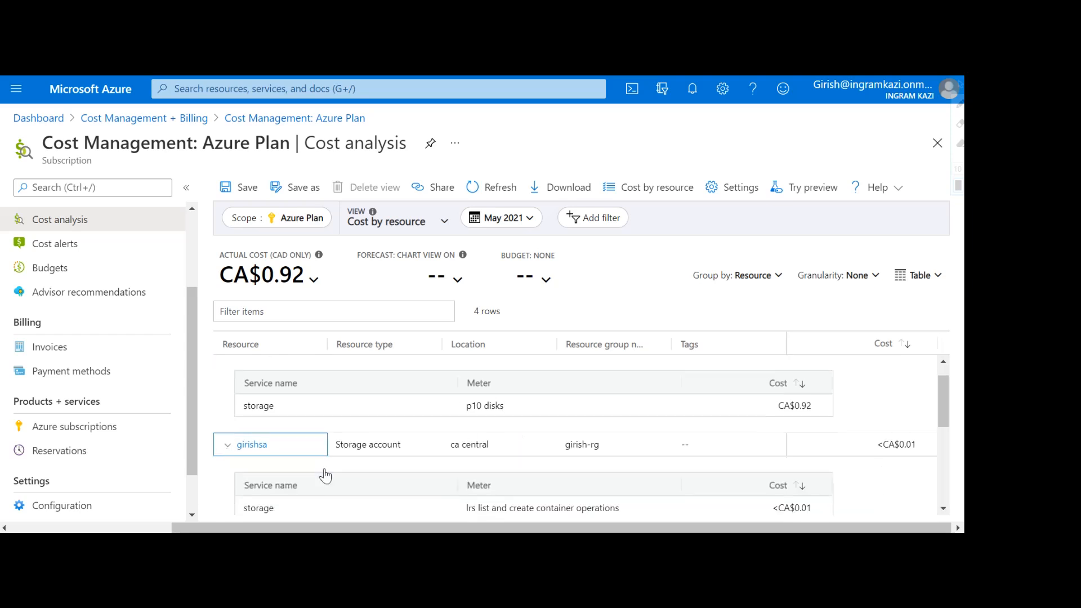
scroll(332, 448, "down", 5)
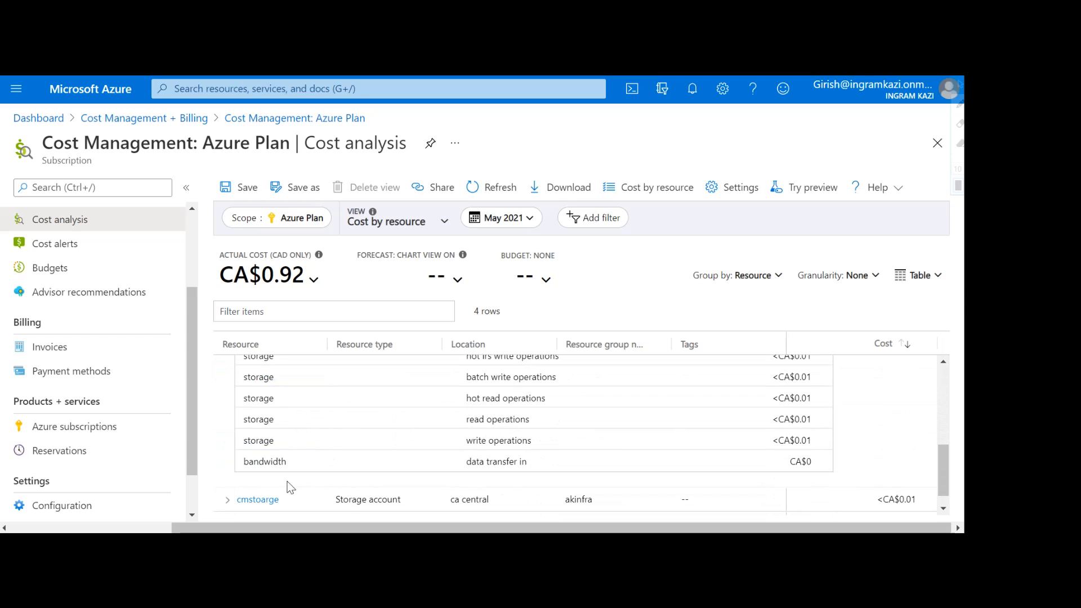
left_click(228, 499)
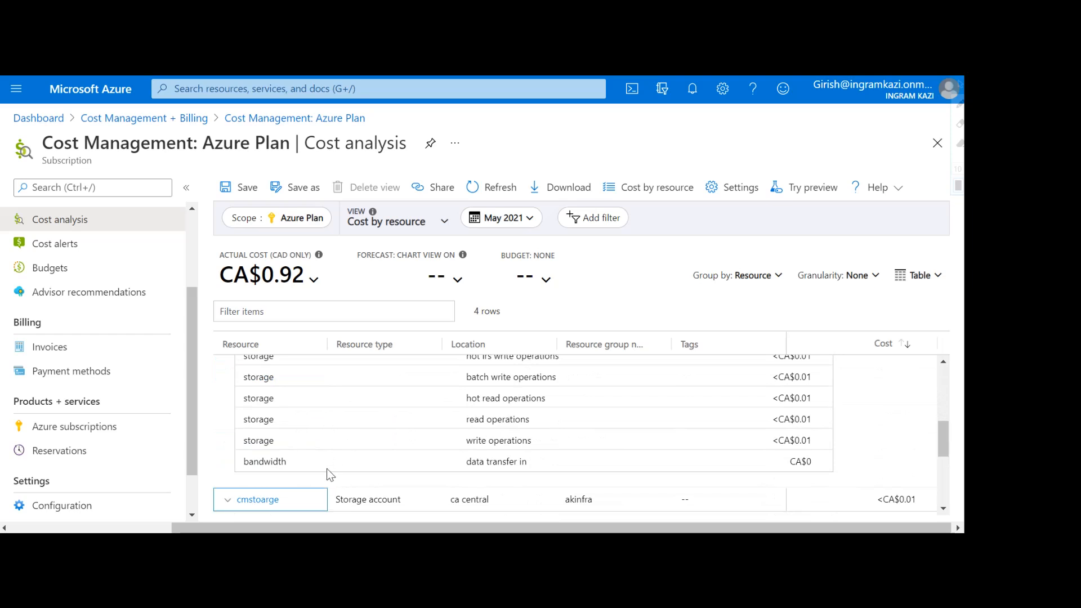
scroll(530, 431, "up", 10)
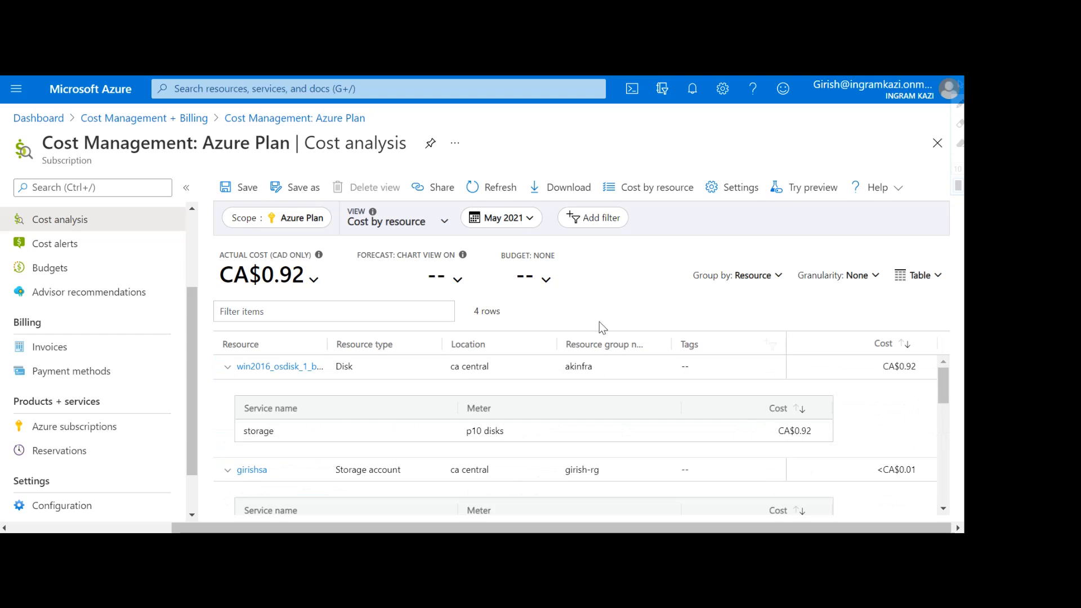
left_click(442, 220)
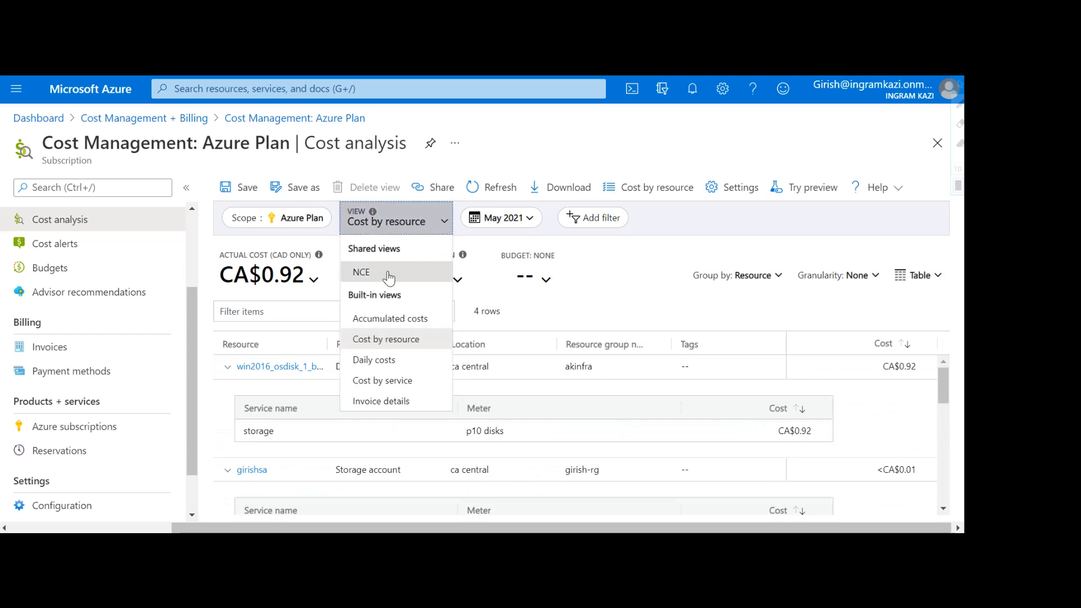
Step: Switch to Daily costs for Apr 3–May 2 (CA$917.05 actual, CA$950.77 forecast) and inspect the chart
left_click(377, 361)
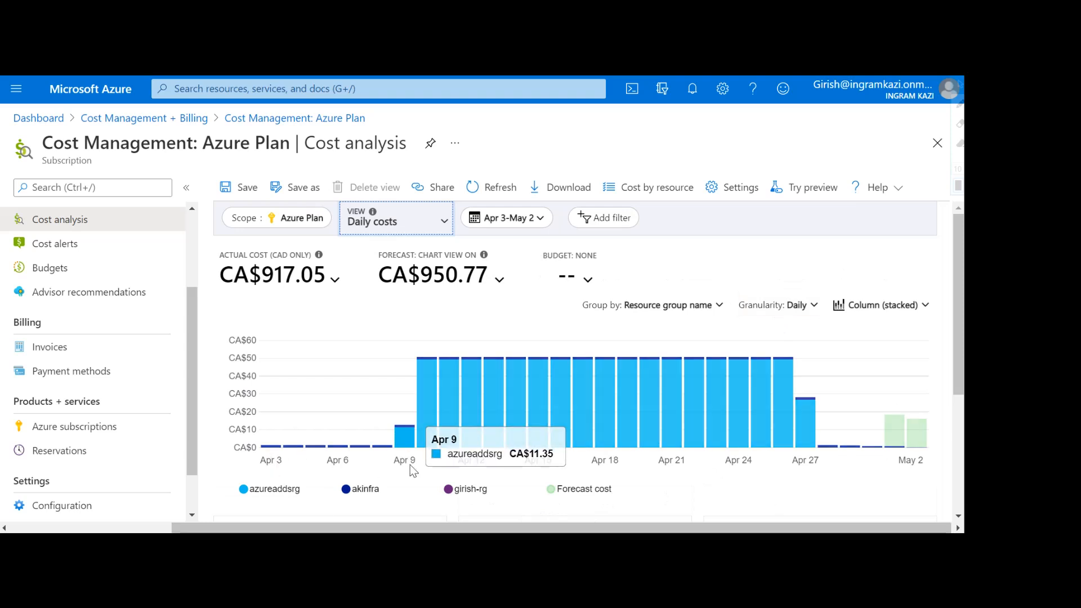
scroll(342, 472, "down", 1)
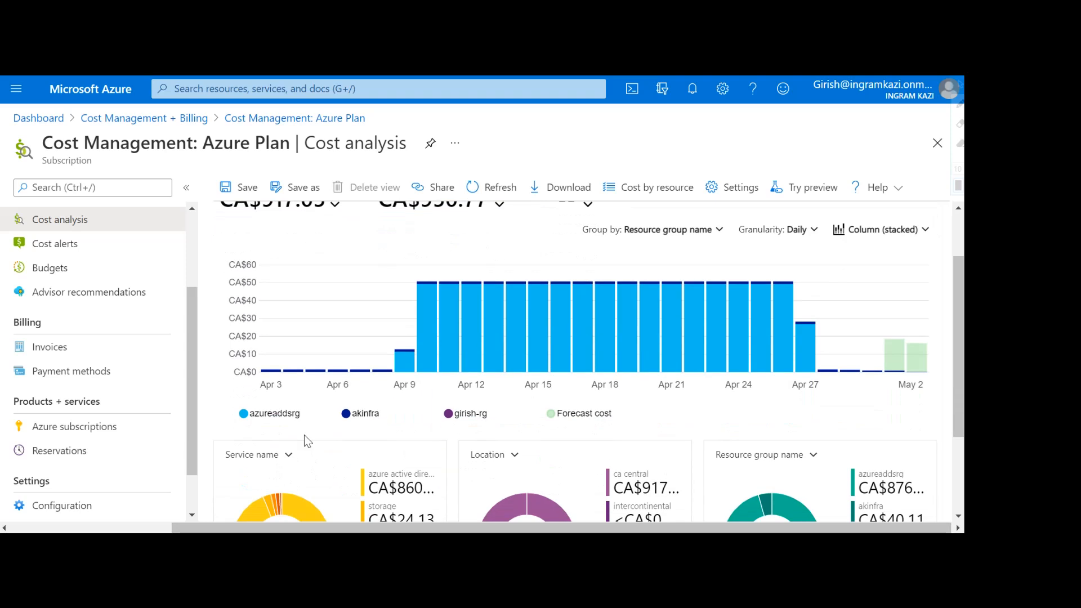
scroll(302, 428, "up", 1)
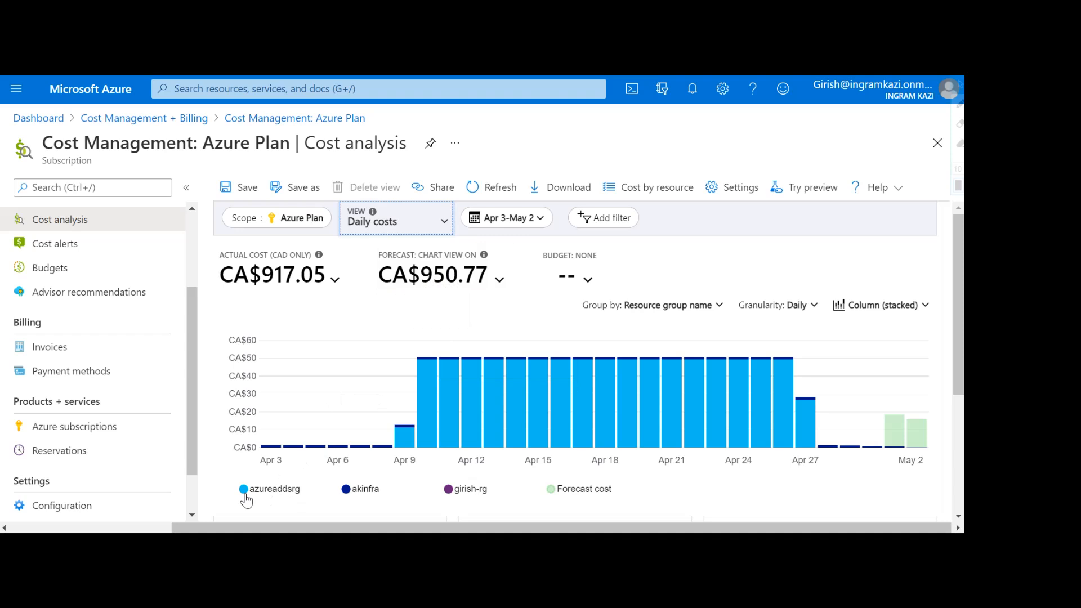
mouse_move(429, 432)
scroll(384, 488, "down", 1)
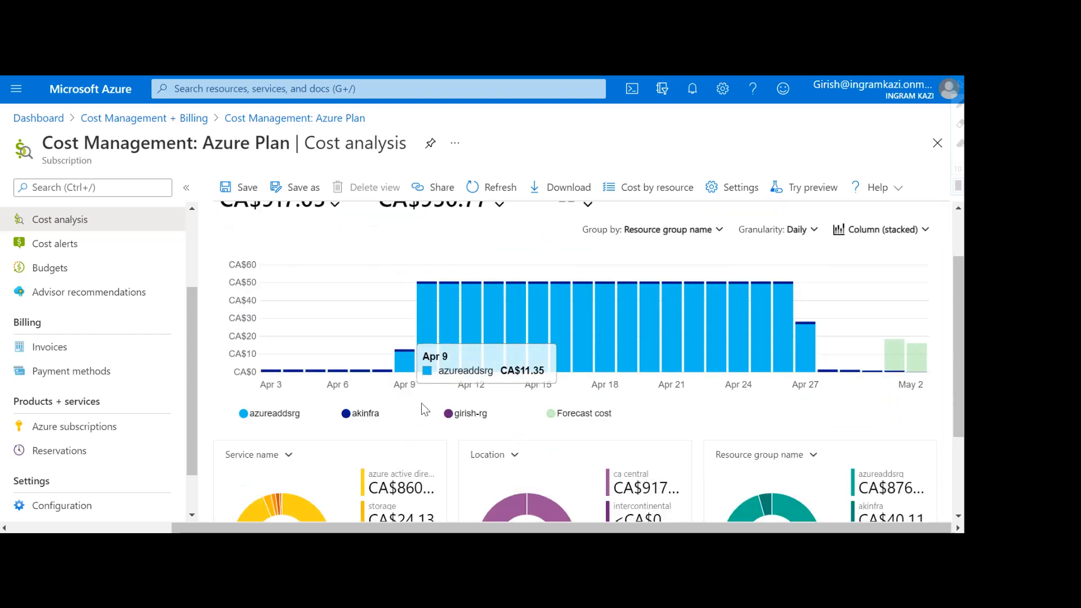
scroll(425, 394, "up", 1)
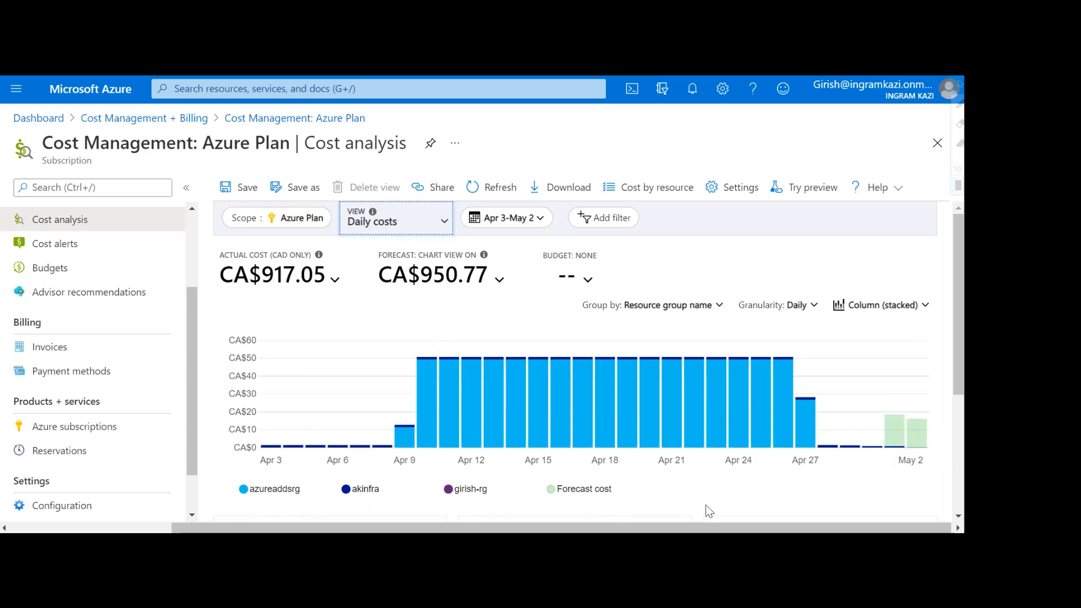
scroll(678, 512, "down", 3)
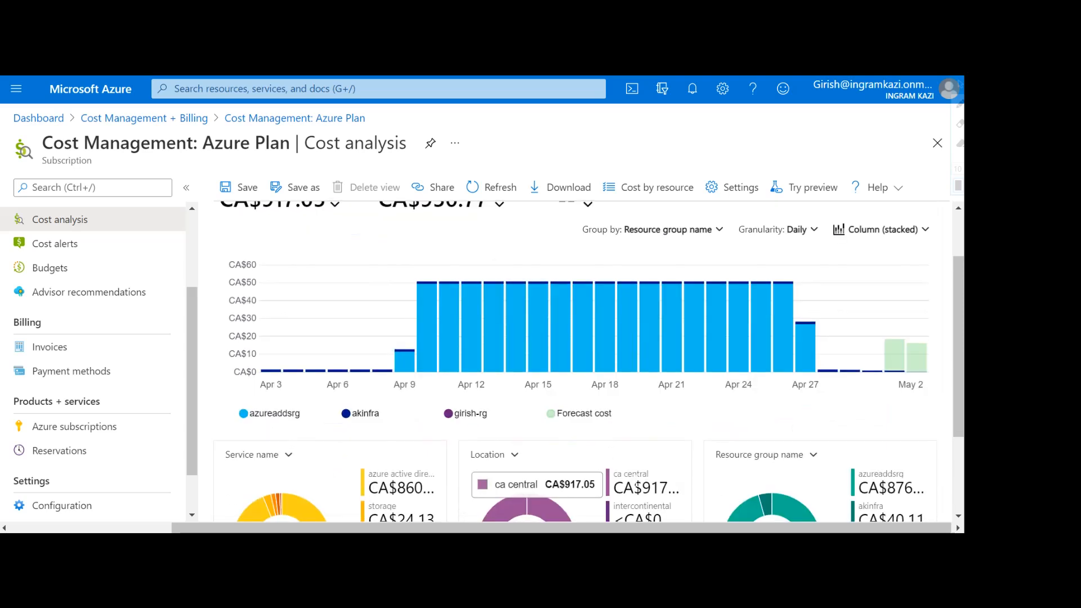
scroll(628, 481, "down", 1)
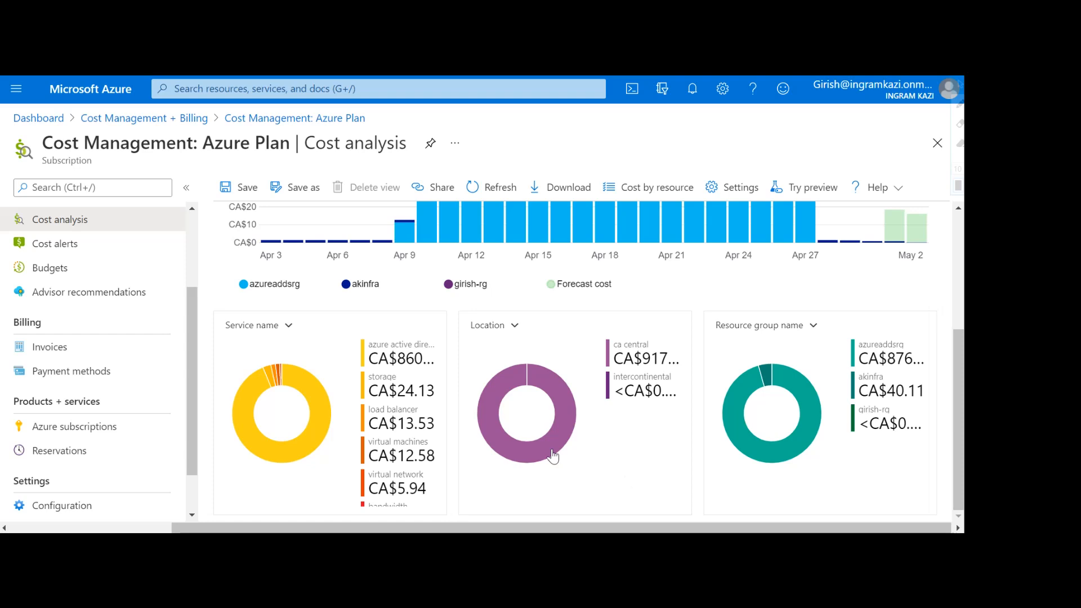
Step: Review the Service name and Location breakdown cards and their grouping options
left_click(286, 325)
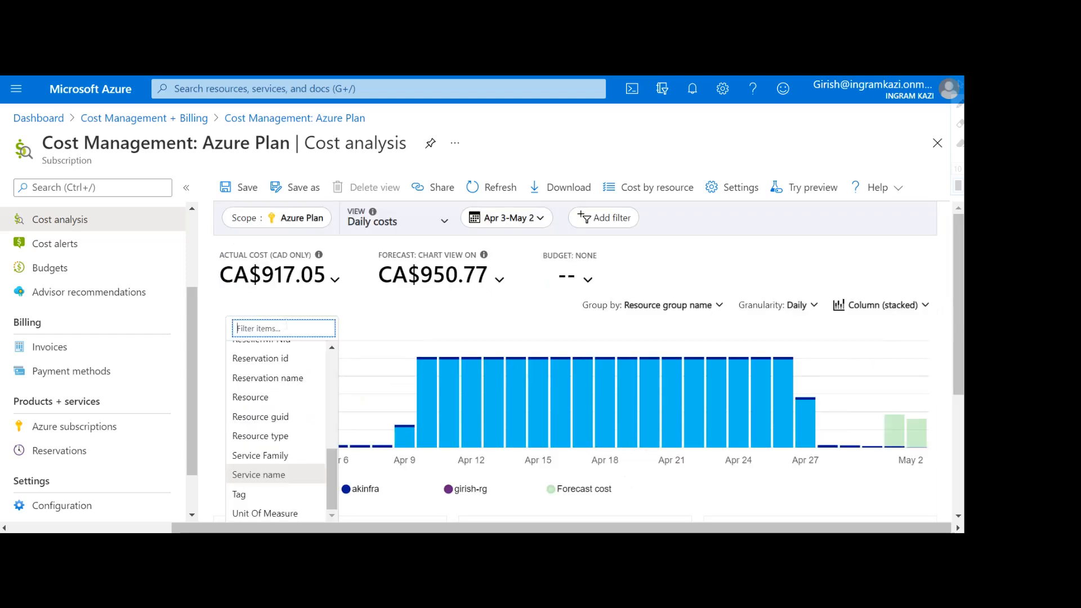
left_click(337, 288)
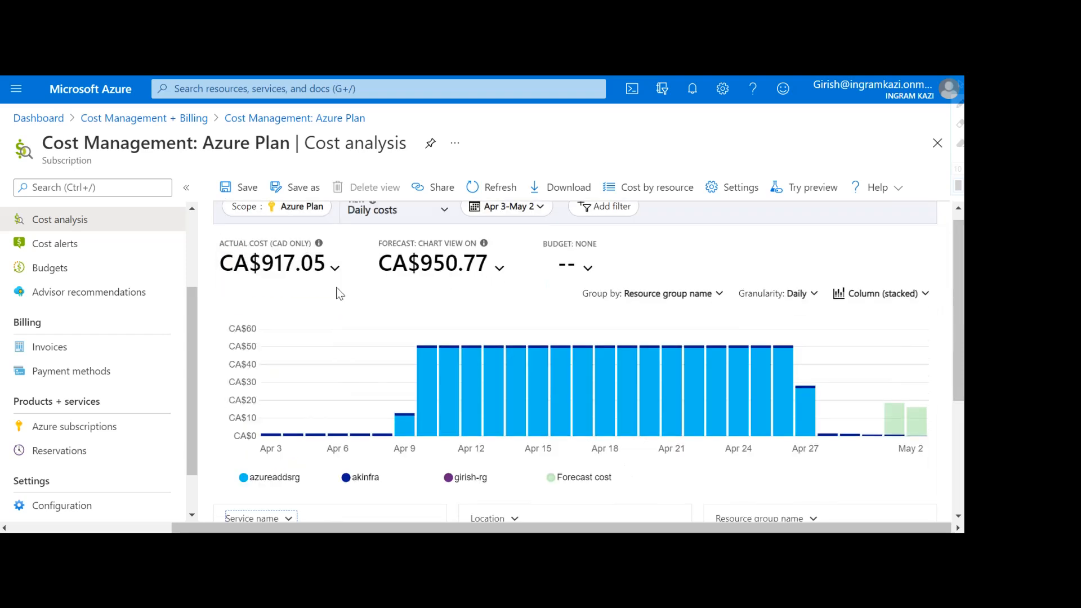
scroll(360, 399, "down", 3)
mouse_move(240, 405)
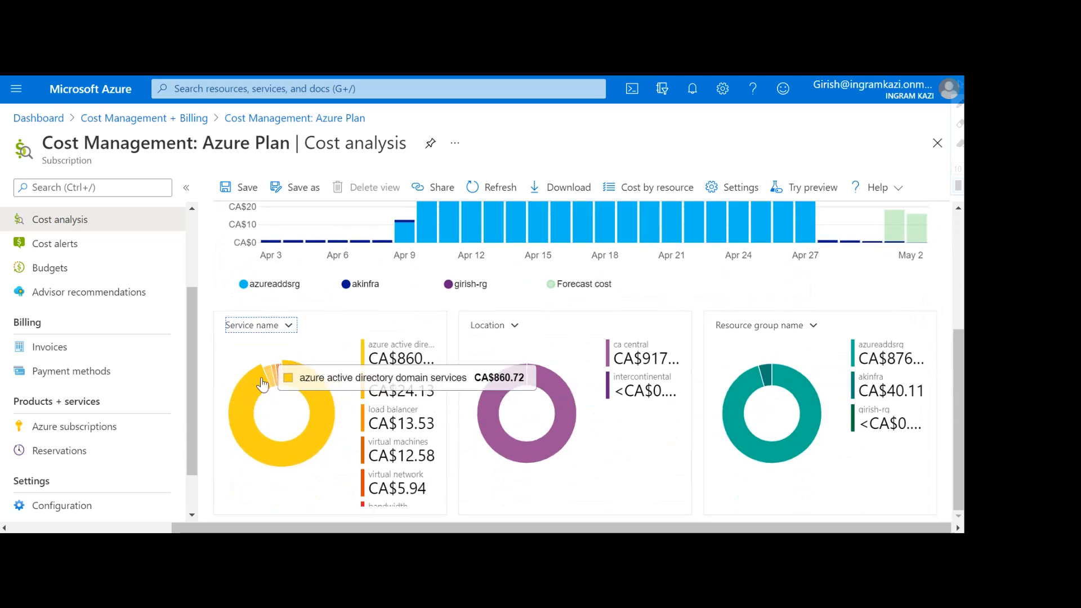
mouse_move(269, 383)
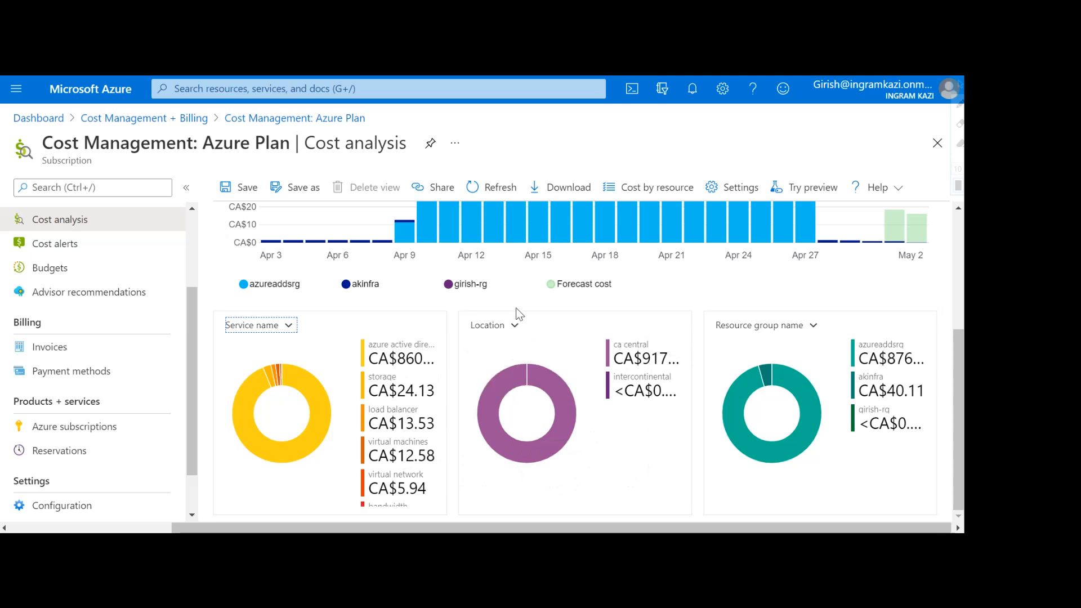
left_click(516, 327)
left_click(534, 349)
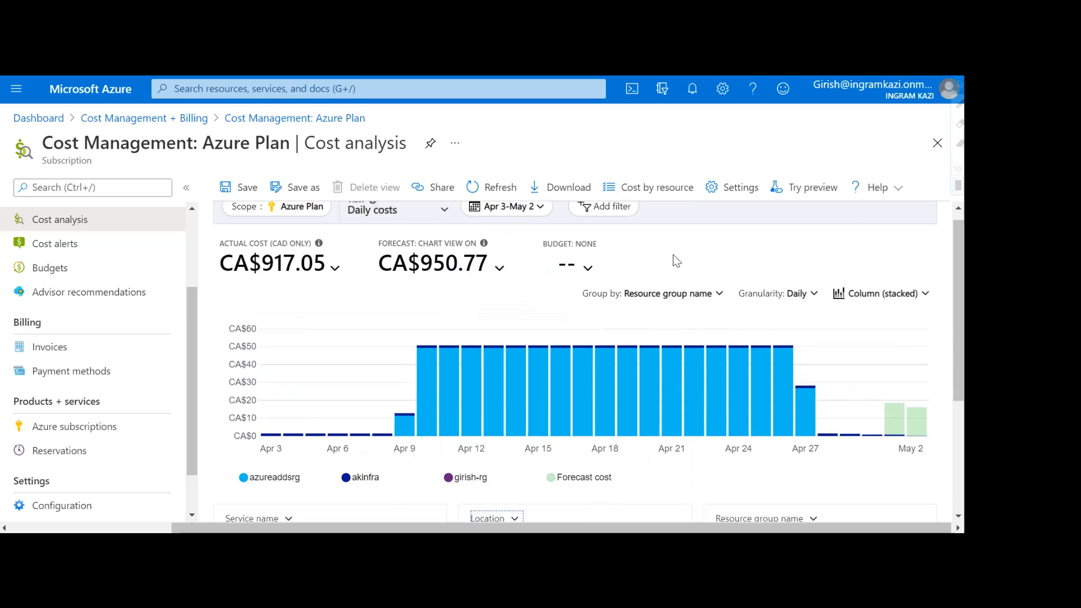
scroll(563, 394, "down", 3)
scroll(543, 429, "down", 1)
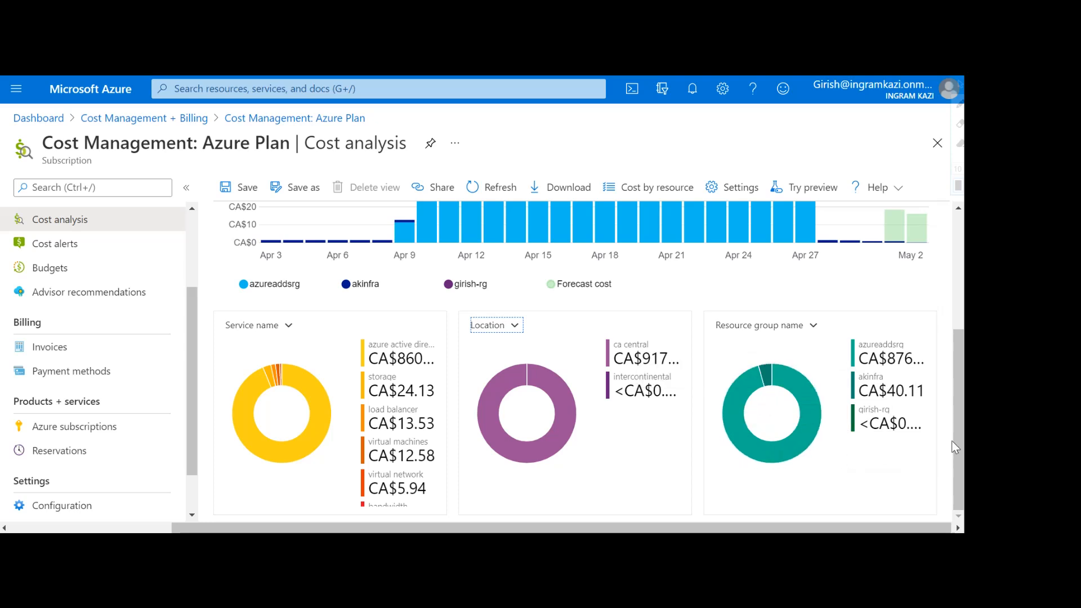
scroll(563, 445, "up", 3)
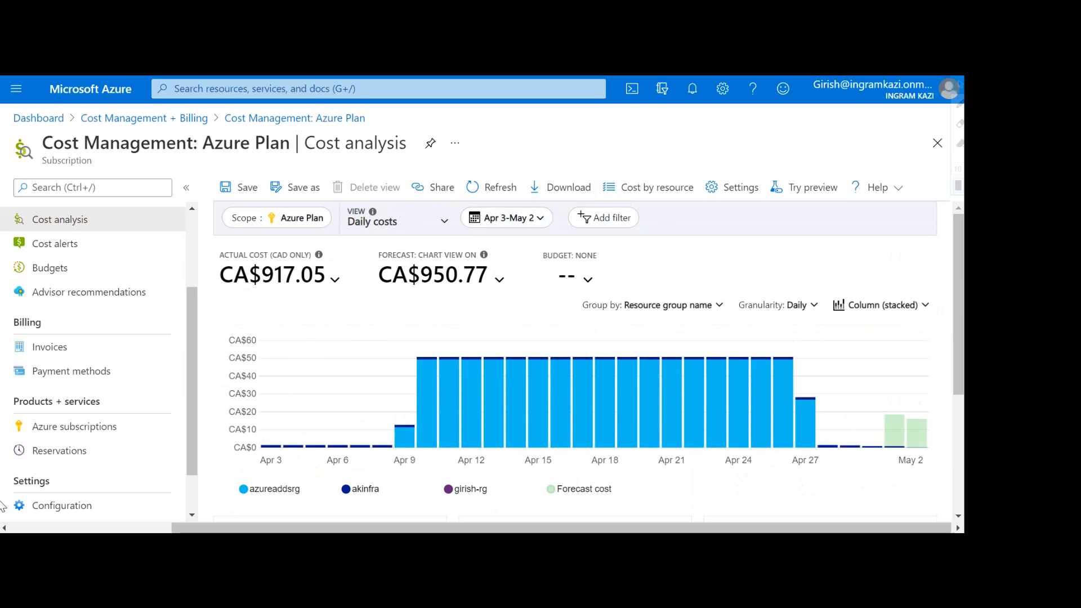
scroll(99, 431, "up", 1)
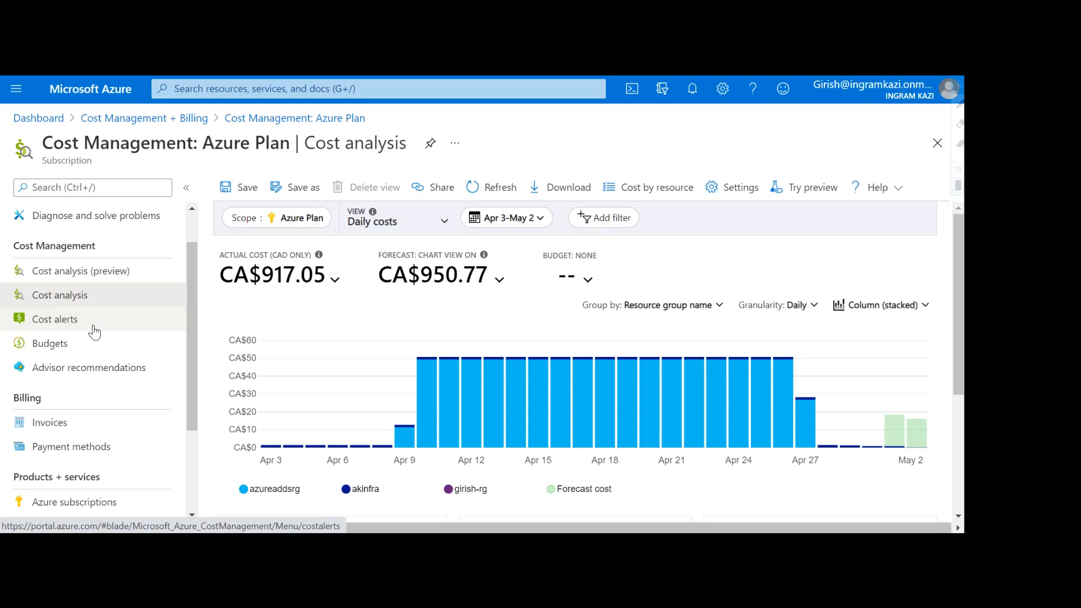
Step: Confirm Cost alerts lists no alerts, then start a new budget scoped to Azure Plan
left_click(83, 325)
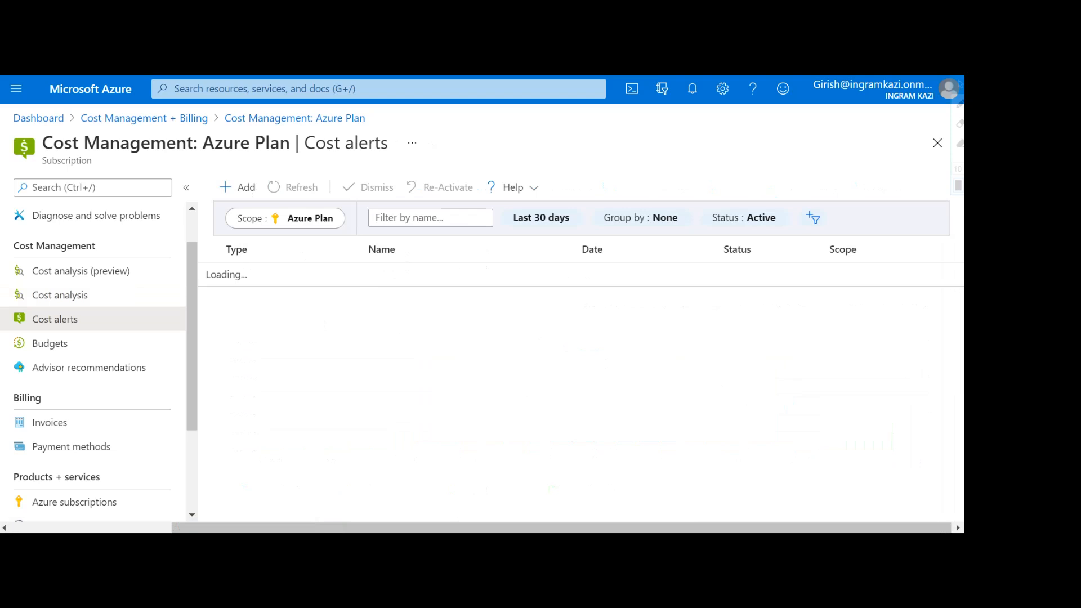
left_click(307, 230)
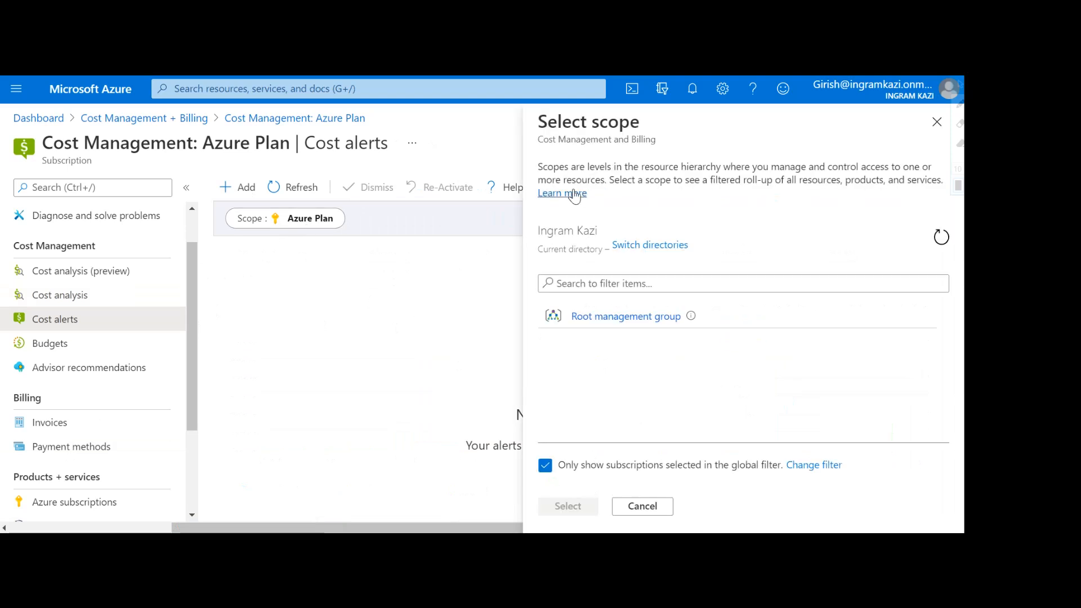
left_click(936, 123)
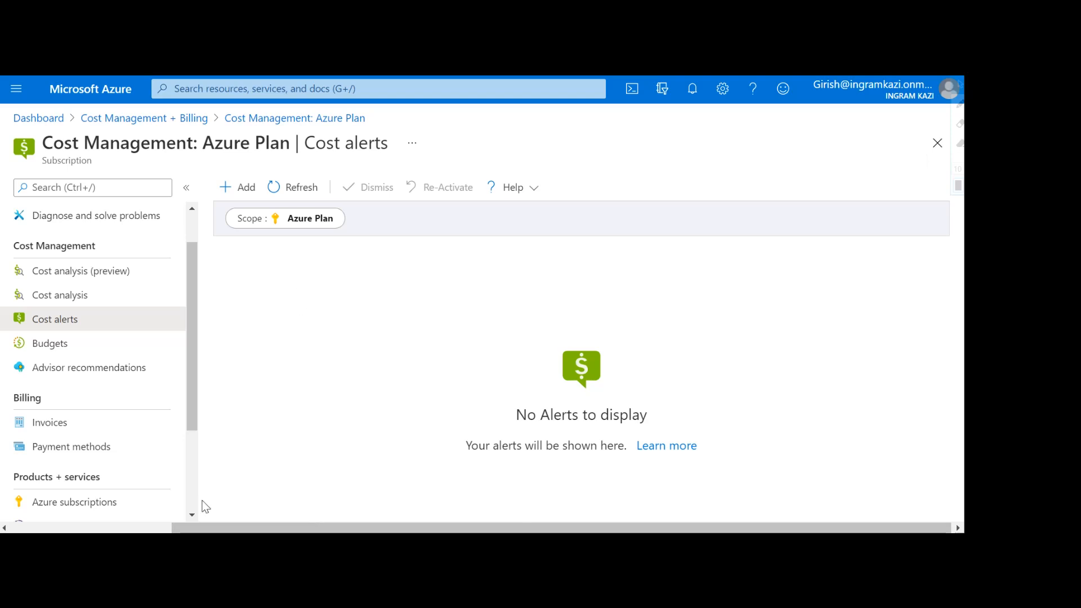
left_click(236, 192)
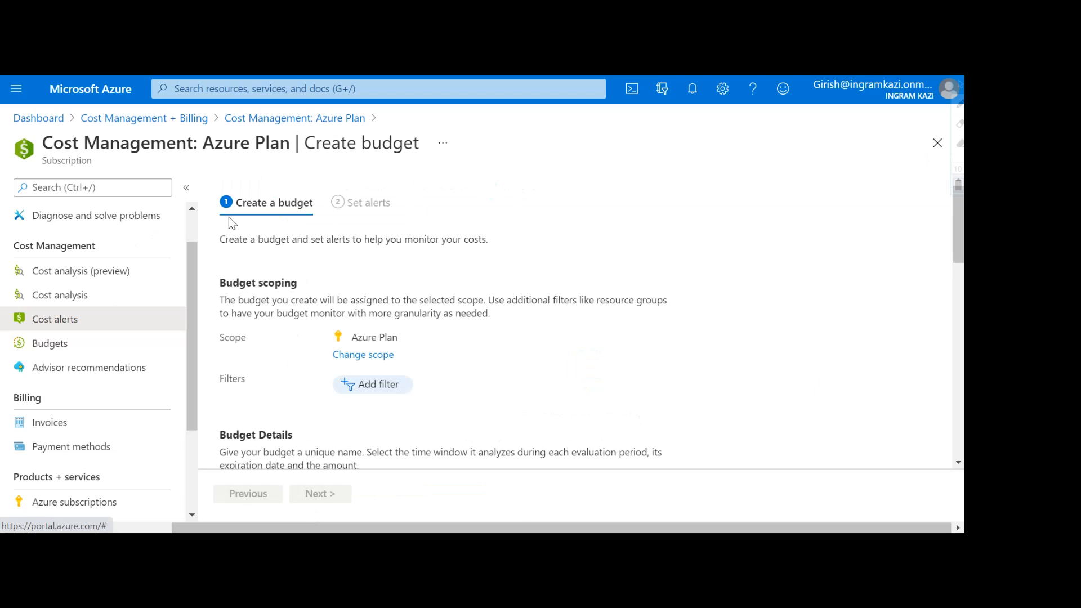
Step: Name the budget 'Ingram-Budget' and keep the Monthly reset period
scroll(609, 326, "down", 3)
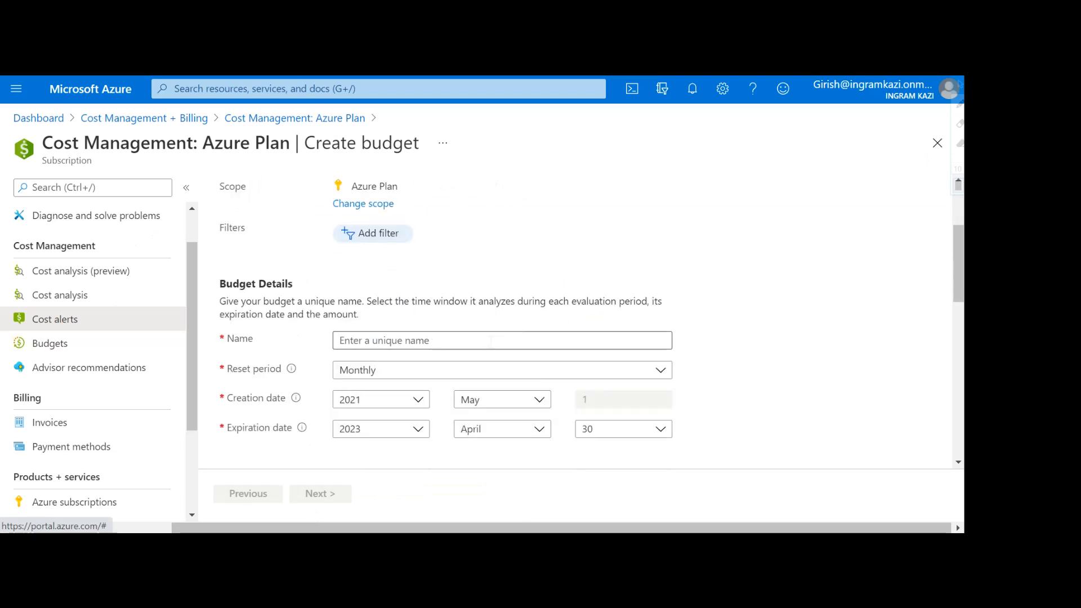
left_click(430, 340)
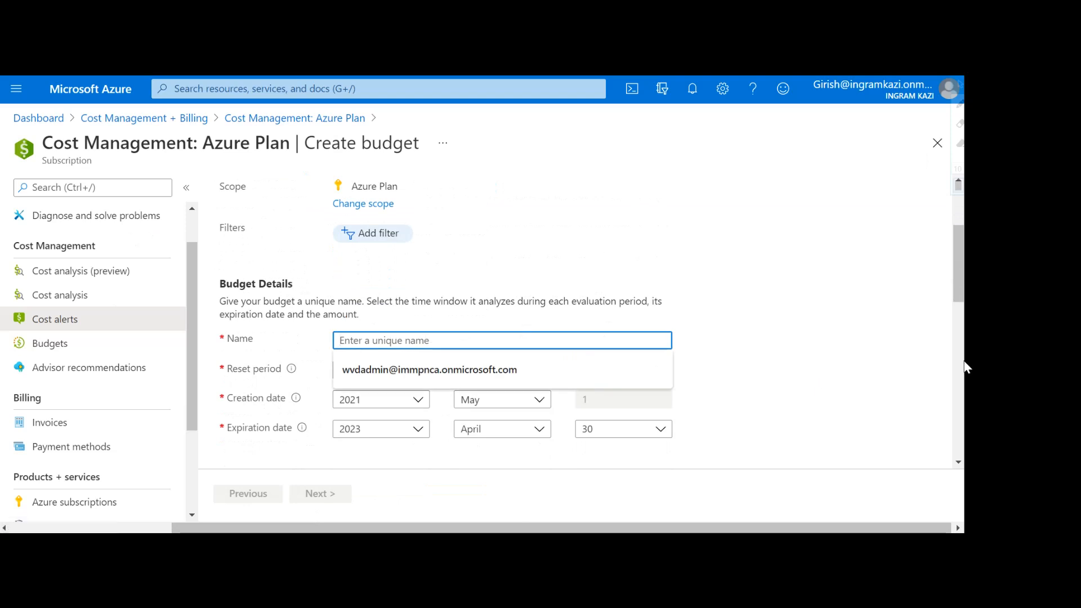
type("Ingr")
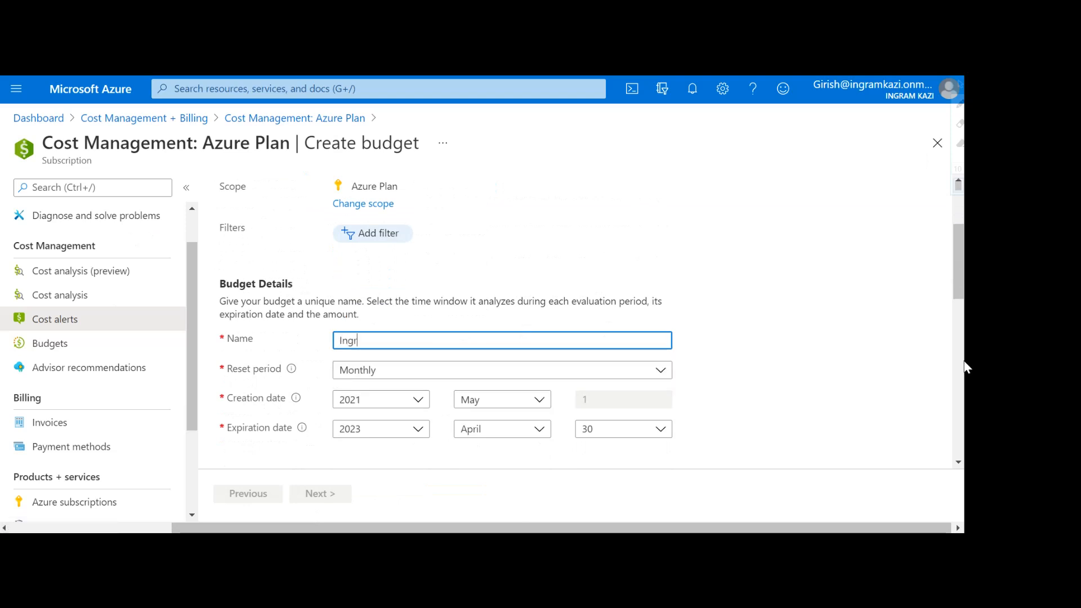
type("am-Budget")
left_click(433, 380)
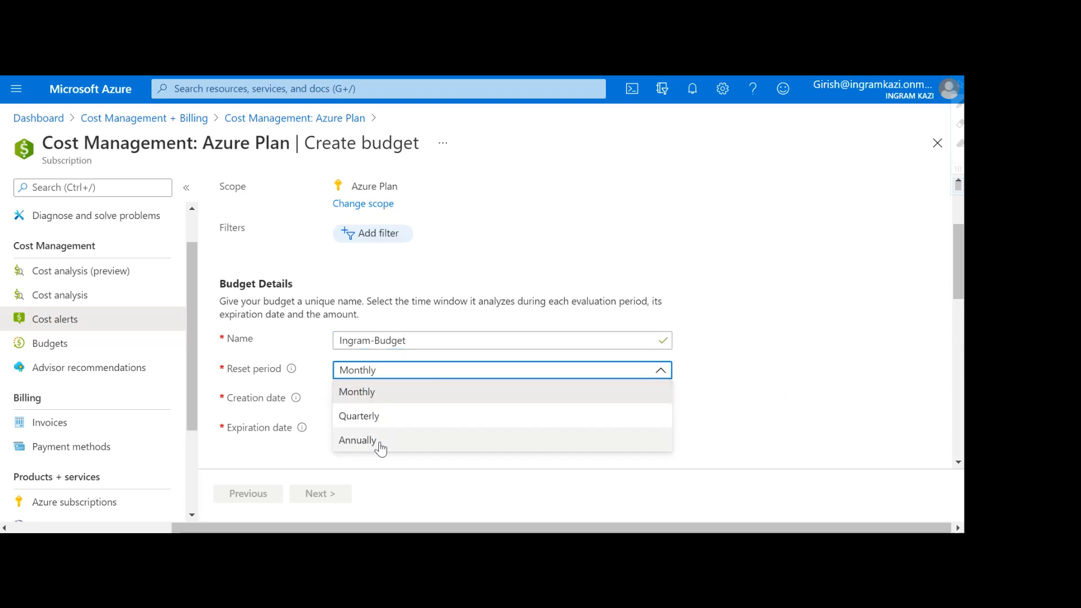
left_click(387, 398)
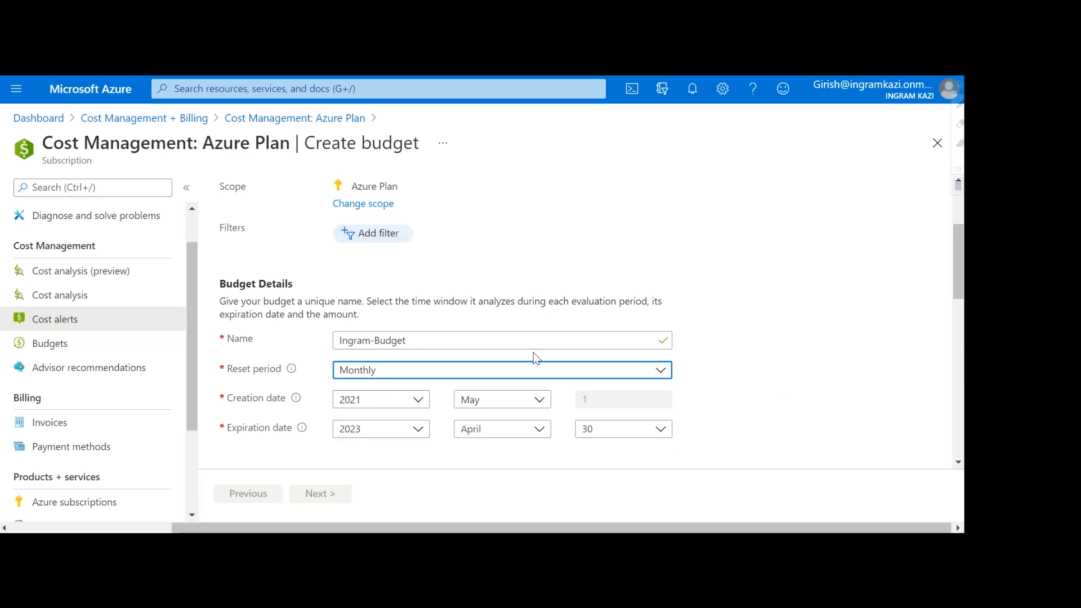
scroll(667, 346, "down", 1)
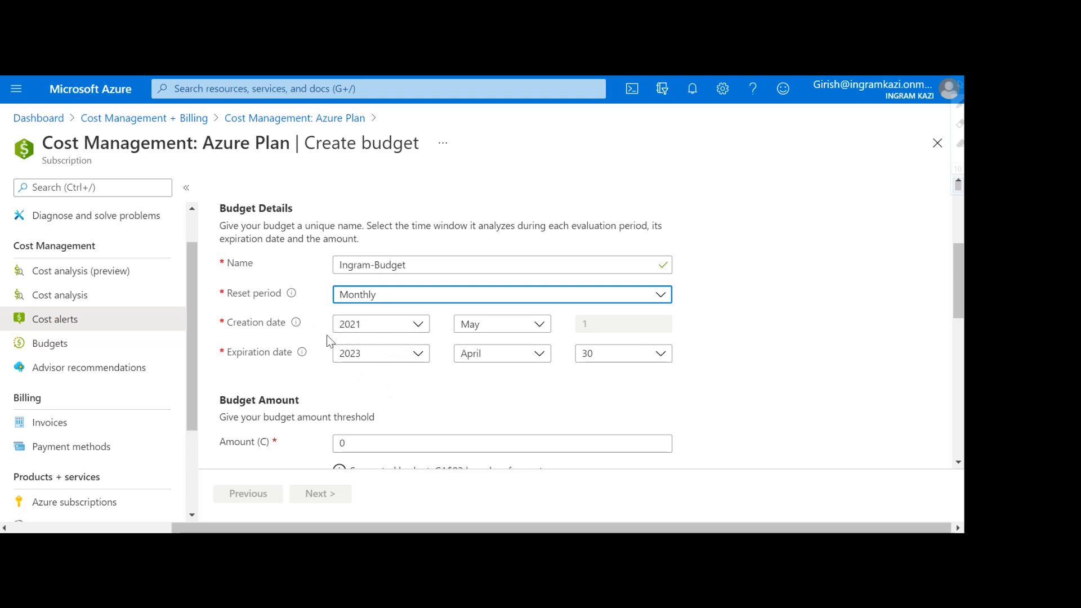
Step: Keep 2023 as the budget's expiration year
left_click(382, 363)
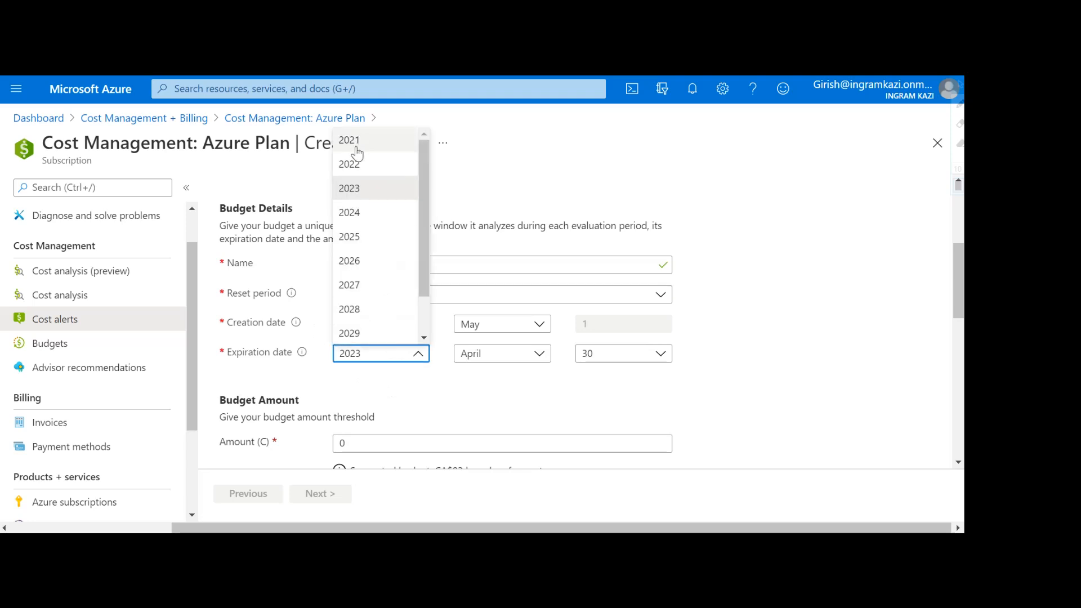
left_click_drag(425, 269, 427, 323)
left_click(737, 316)
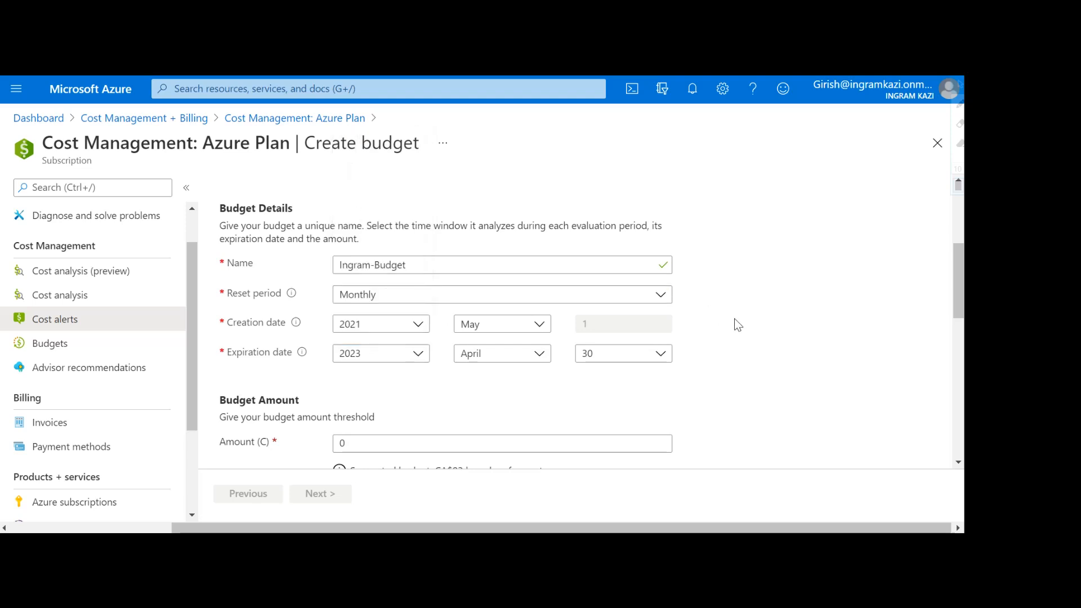
Step: Review the forecast-suggested CA$83 budget and select the current 0 amount
scroll(727, 322, "down", 1)
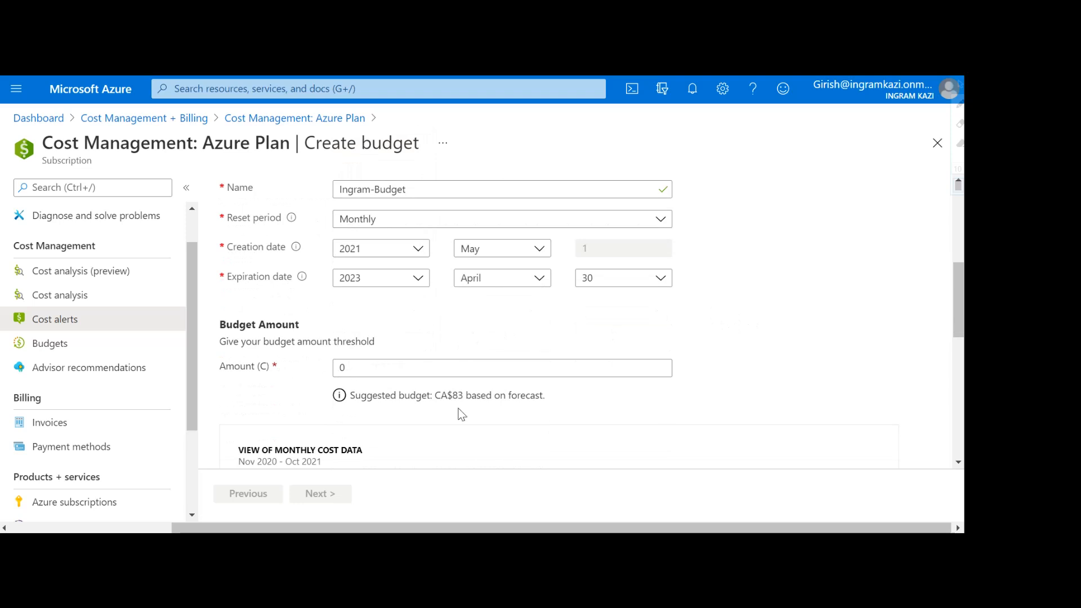
scroll(441, 406, "up", 3)
scroll(448, 399, "up", 1)
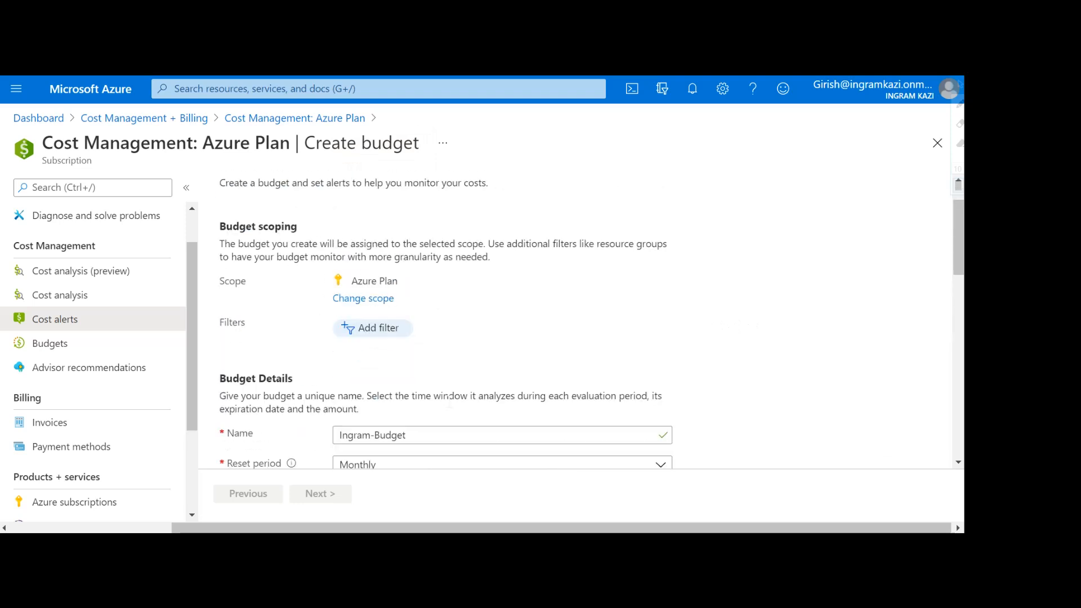
scroll(448, 403, "down", 4)
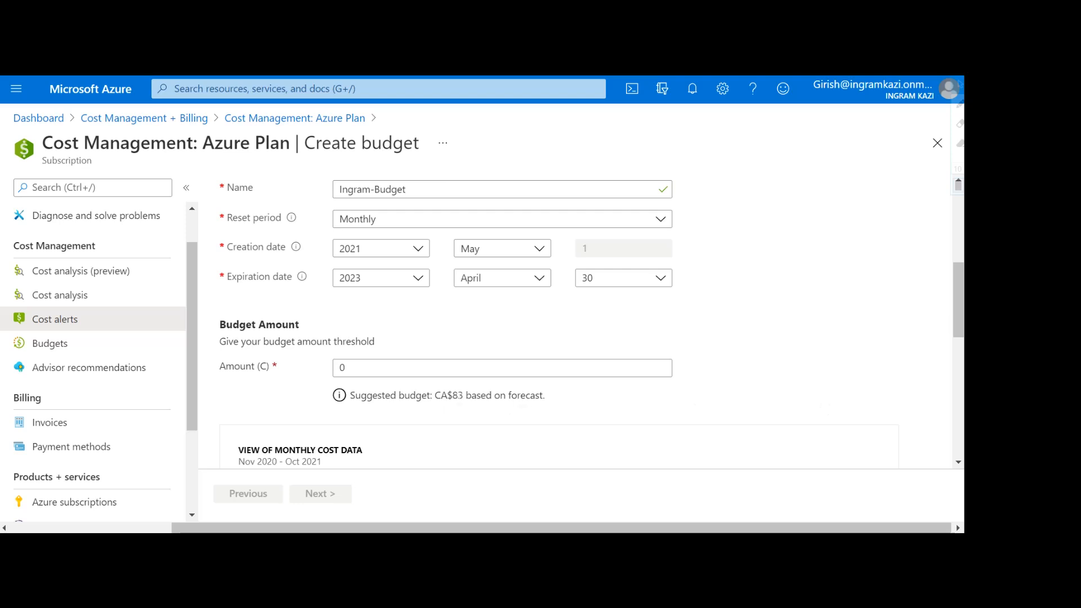
left_click_drag(453, 395, 463, 396)
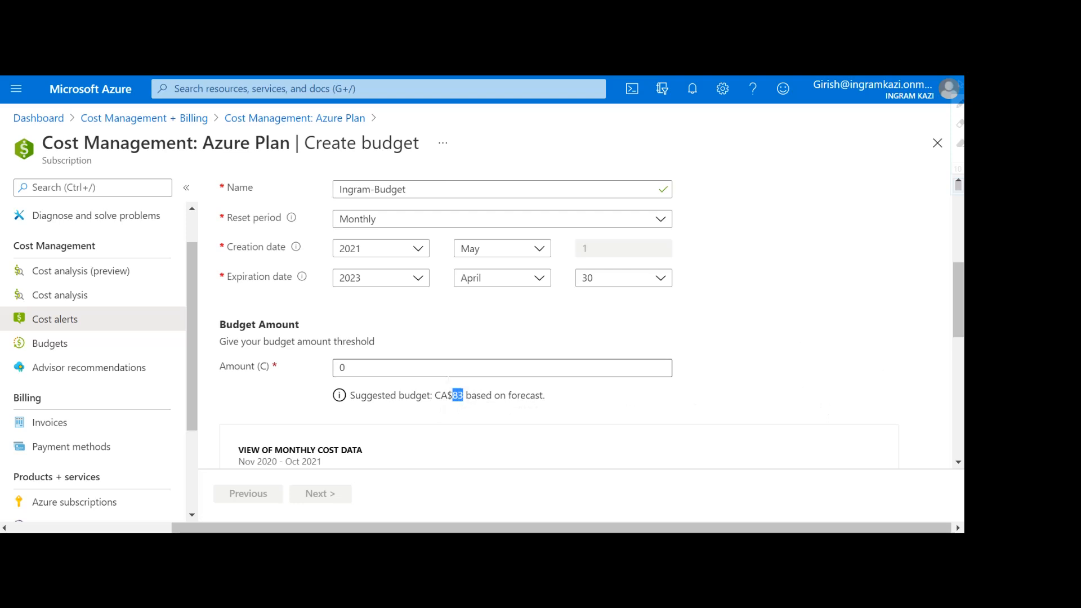
double_click(342, 367)
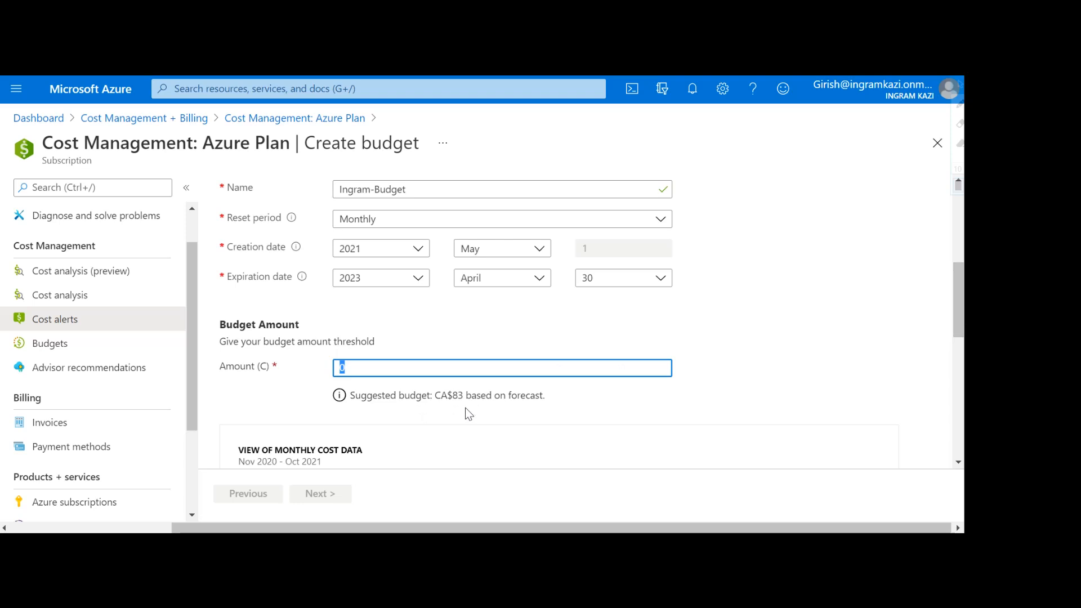
Step: Set the budget amount to 100 and compare it with the monthly cost chart
left_click(413, 369)
key("BackSpace")
type("100")
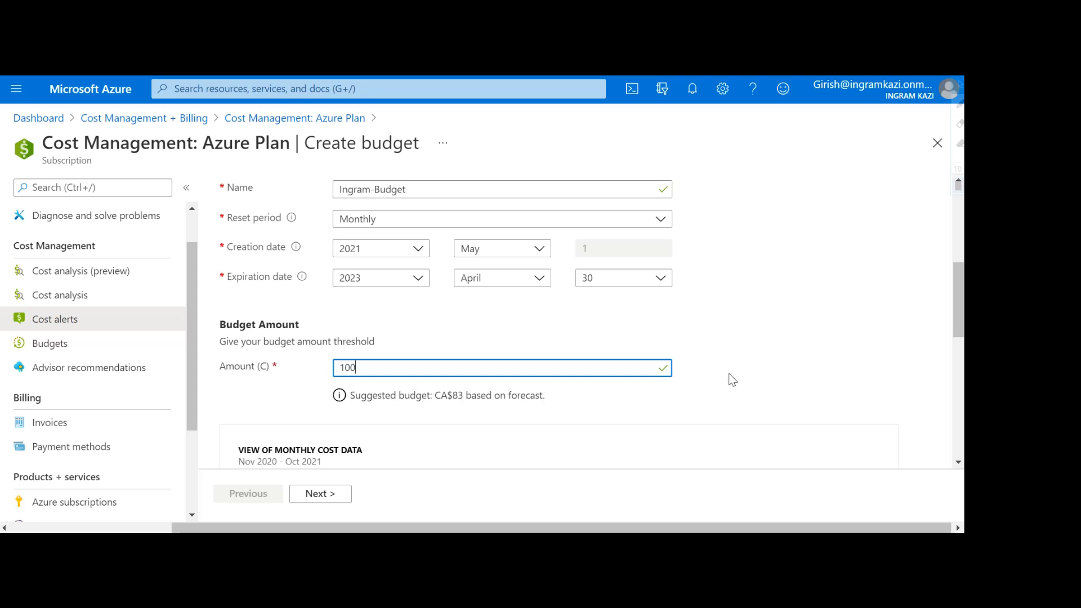
scroll(732, 379, "down", 3)
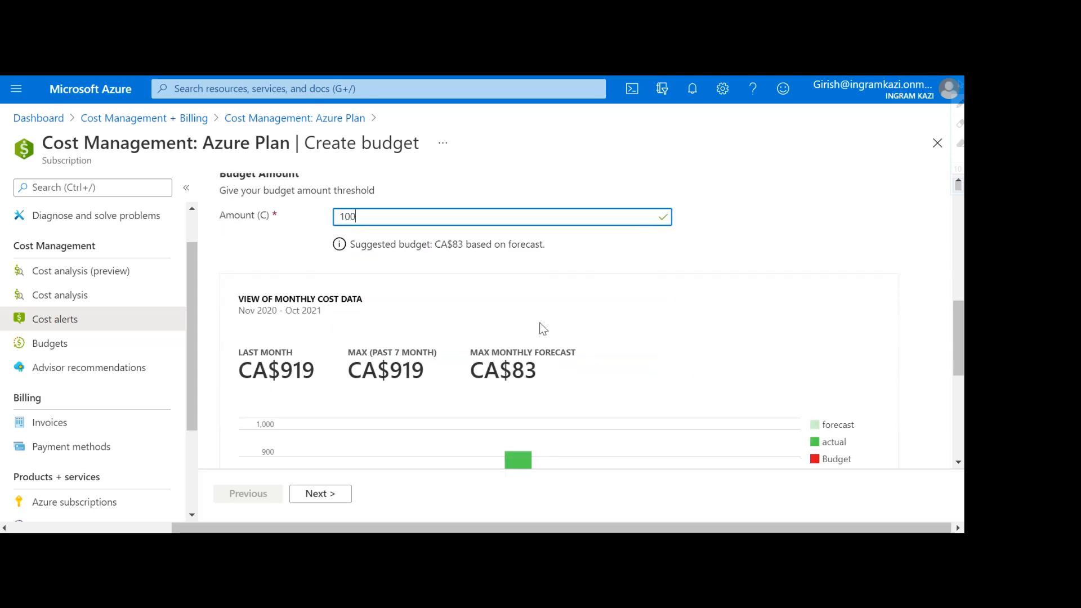
scroll(620, 331, "down", 4)
scroll(620, 325, "down", 2)
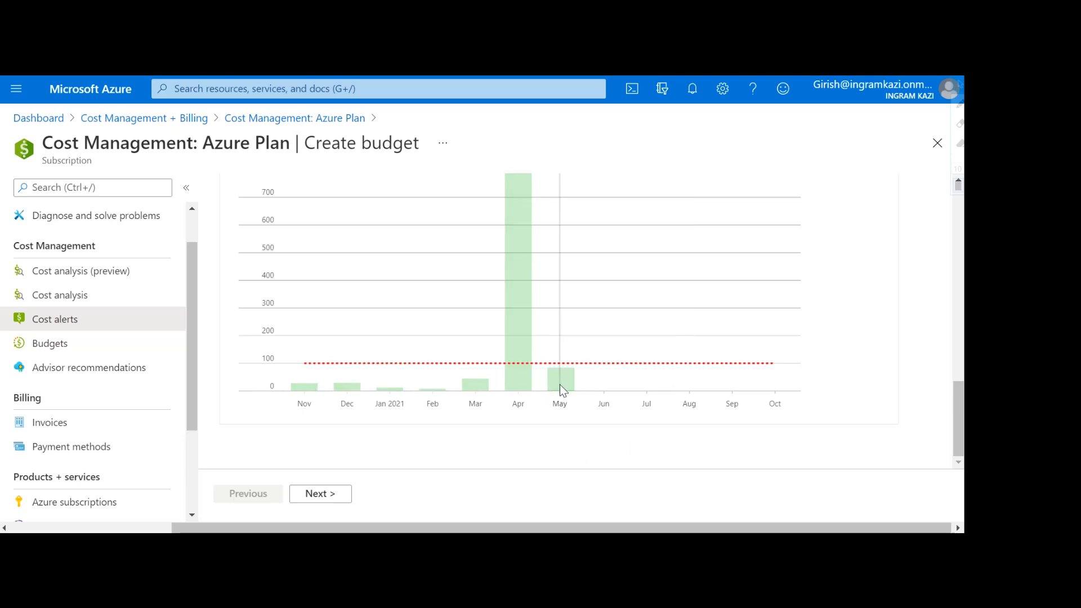
scroll(897, 352, "up", 6)
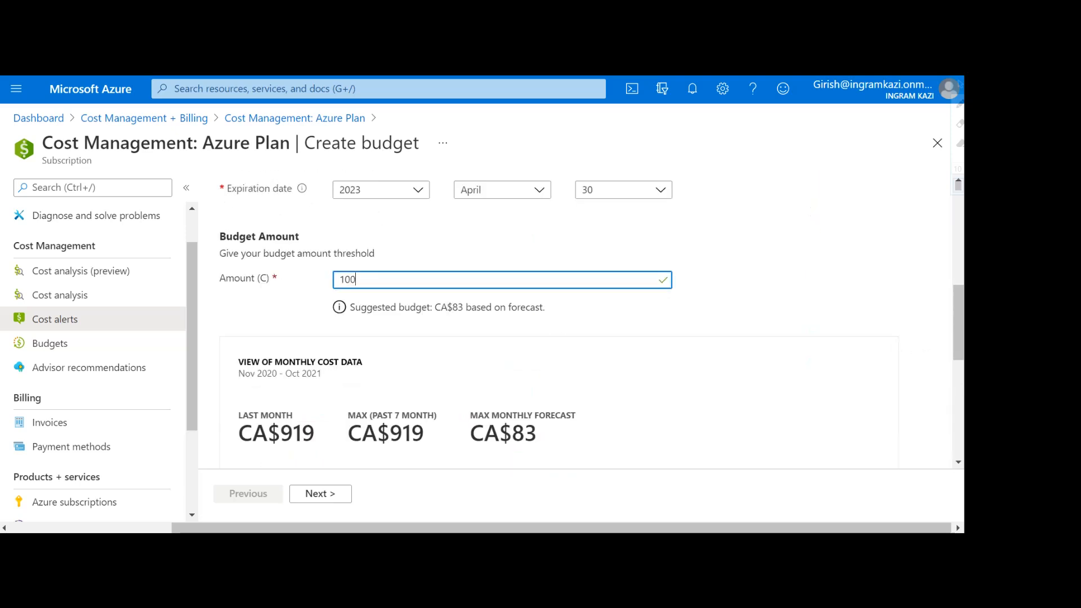
scroll(762, 303, "down", 6)
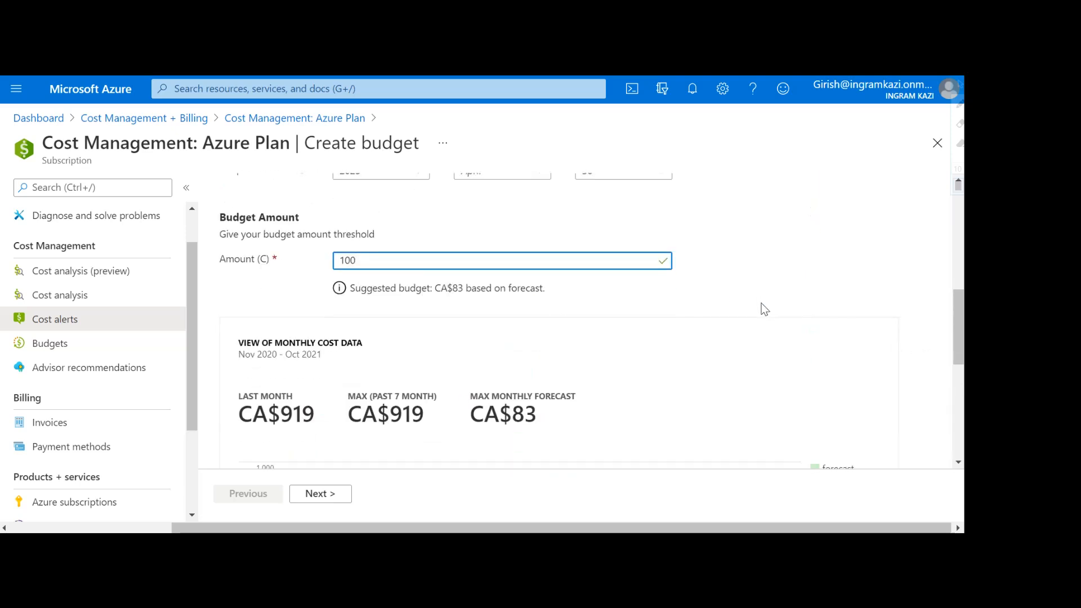
Step: On the Set alerts step, add a Forecasted alert condition at 80% of the budget
left_click(324, 495)
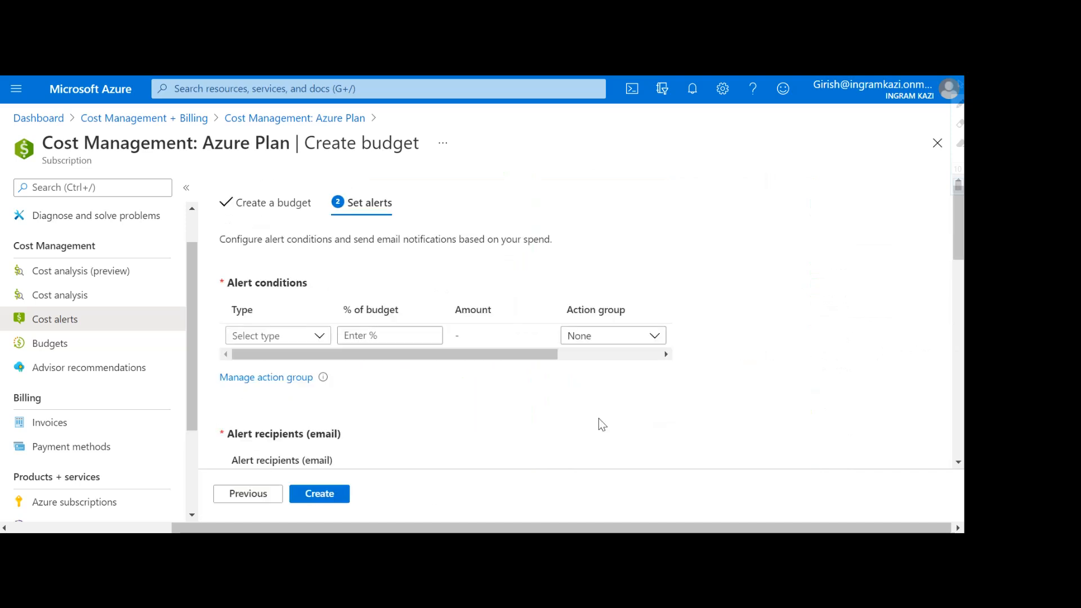
left_click(307, 340)
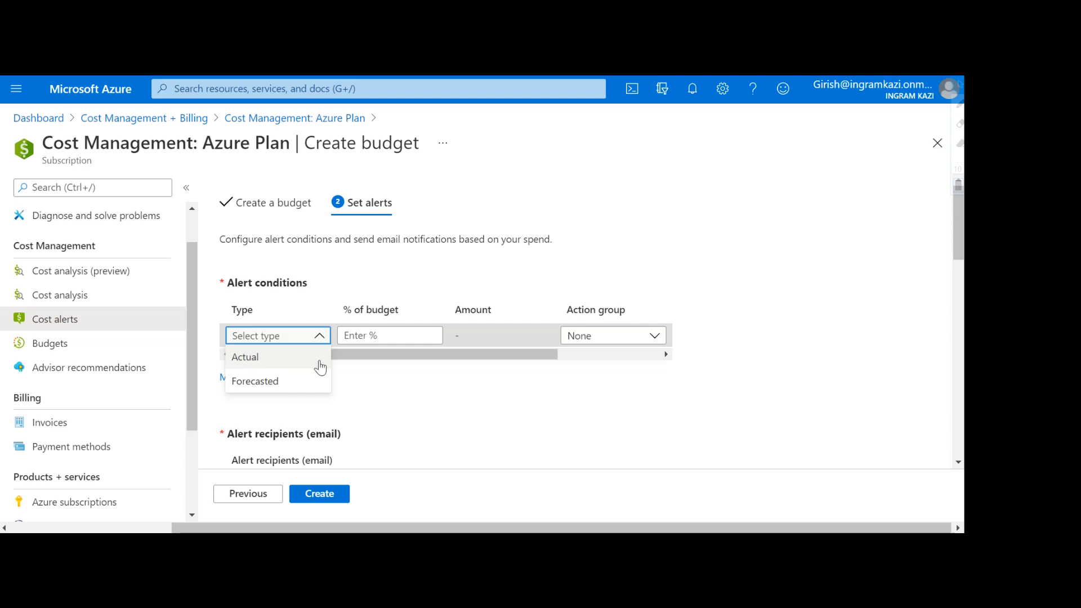
left_click(266, 387)
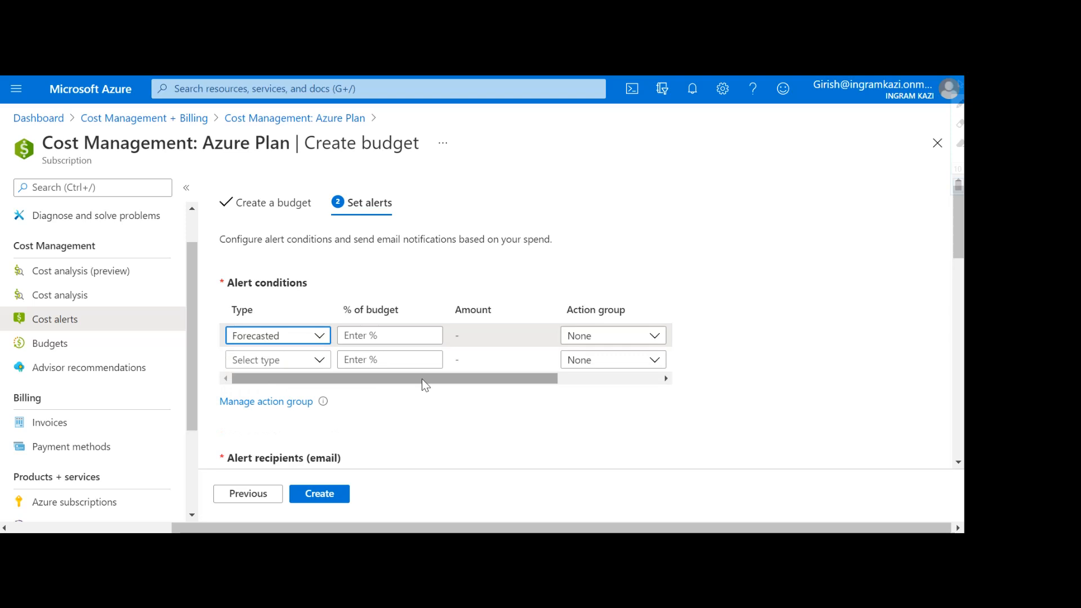
left_click(390, 335)
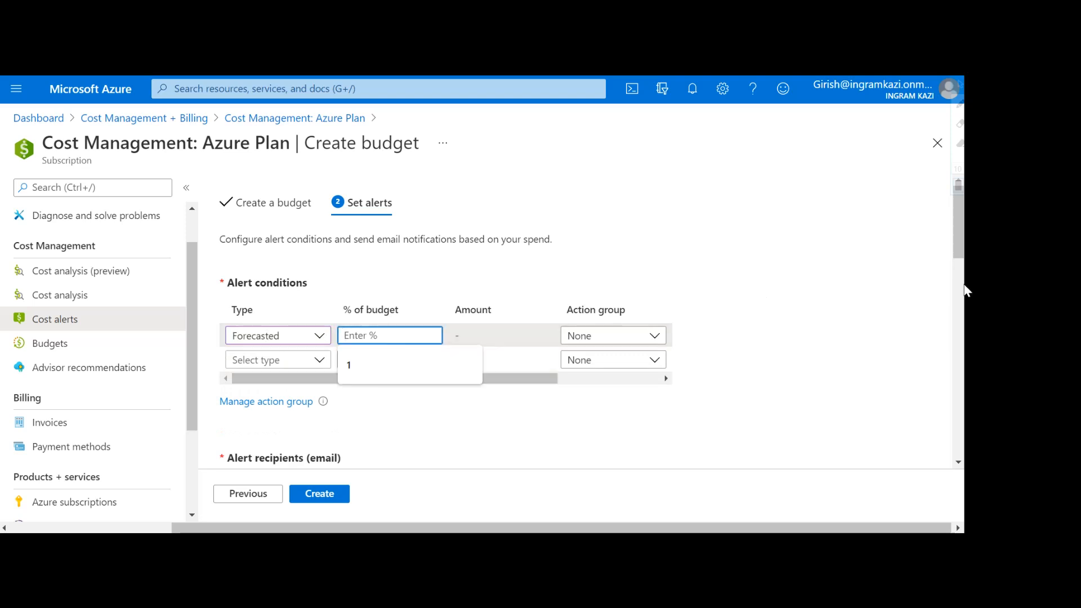
type("80")
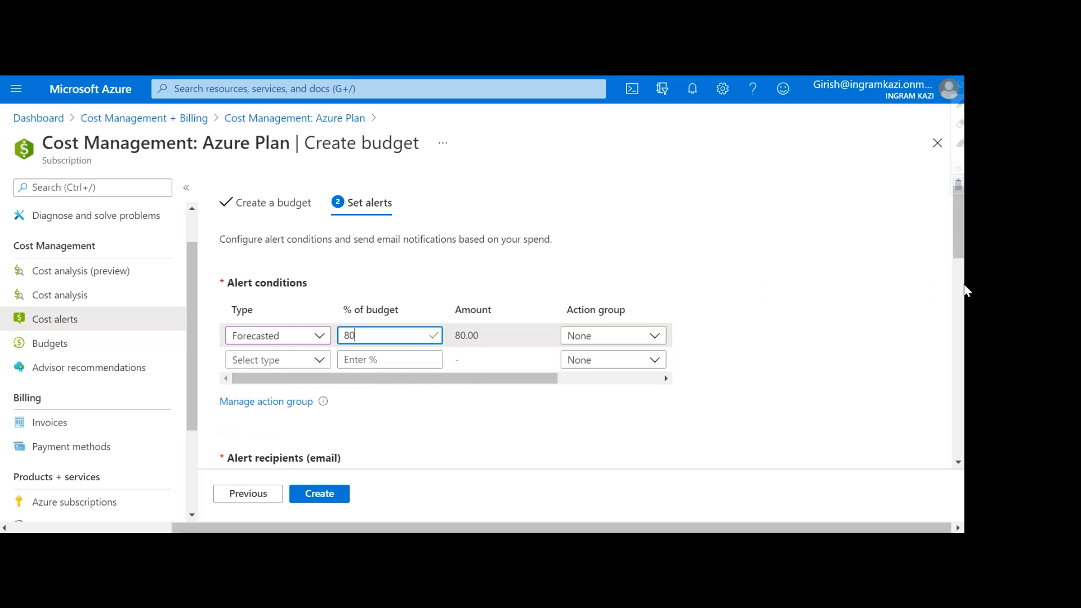
left_click(893, 321)
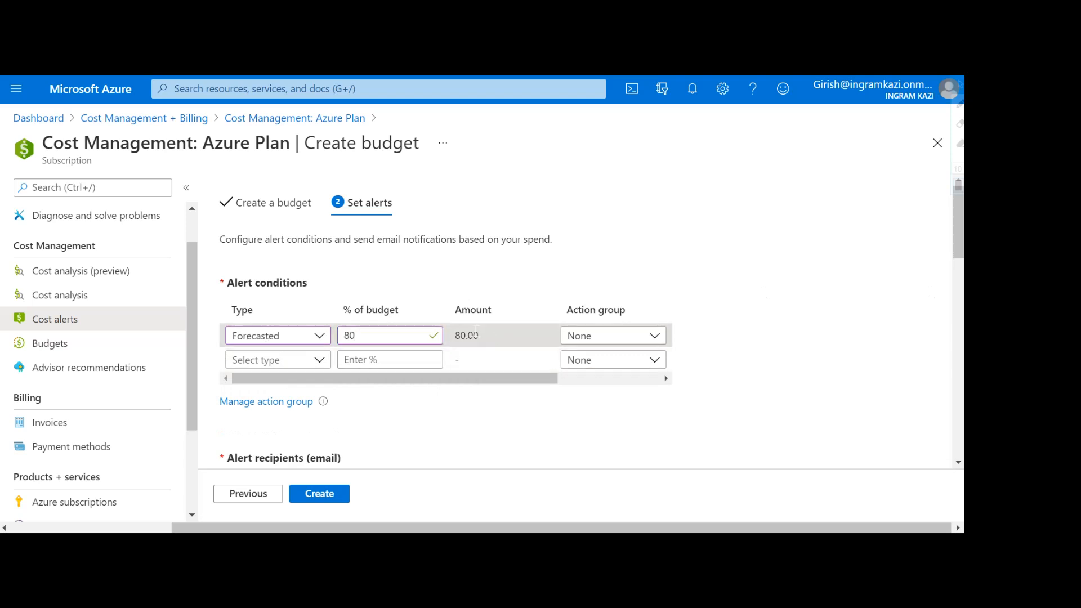
Step: Enter the recipient's email address under Alert recipients (email) and review the form
scroll(763, 296, "down", 1)
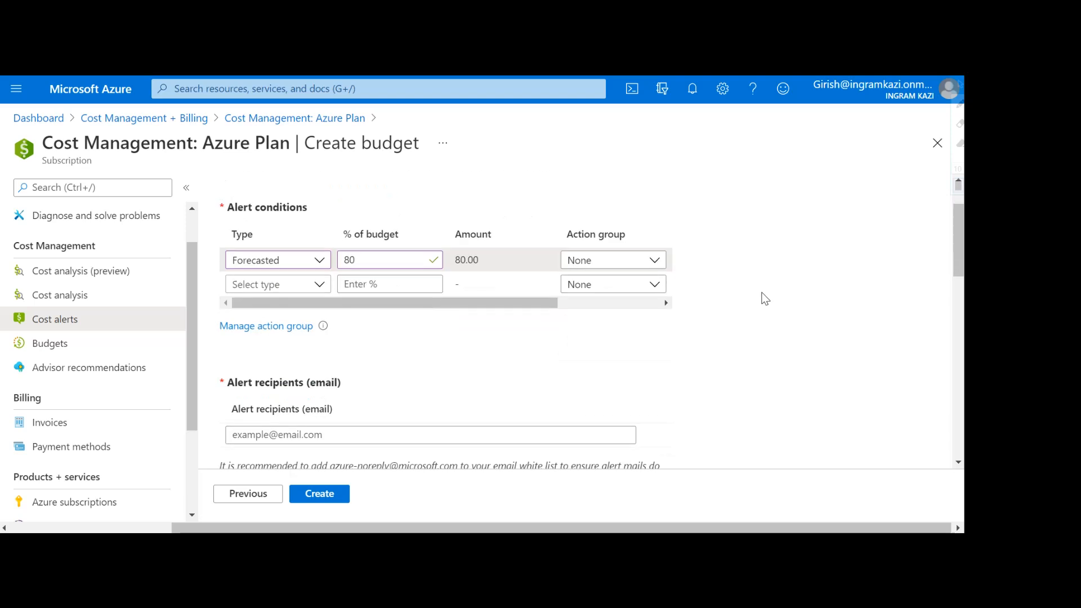
scroll(763, 298, "down", 1)
left_click(354, 359)
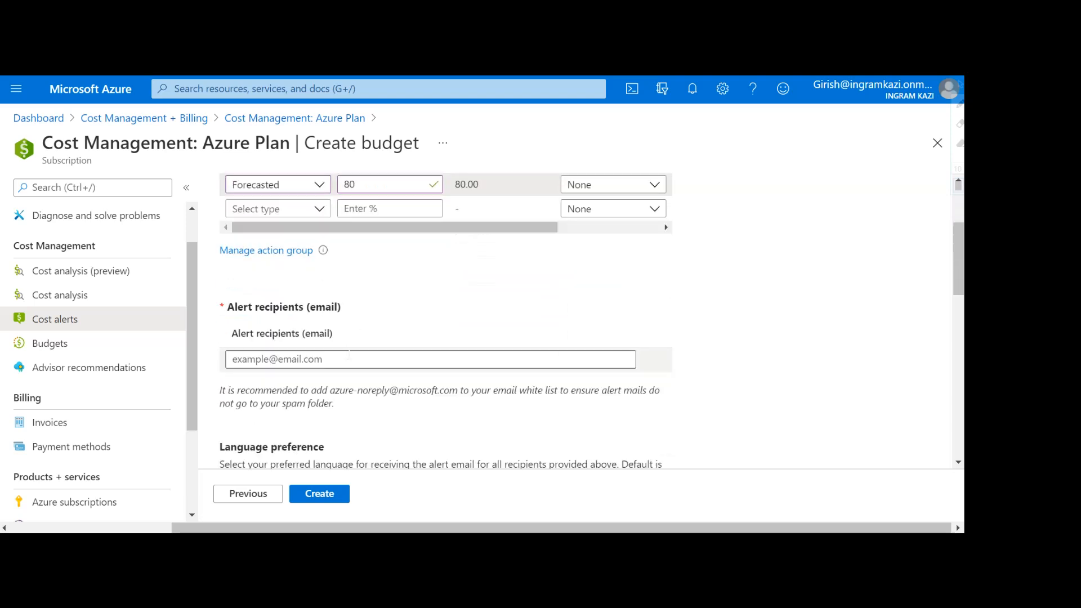
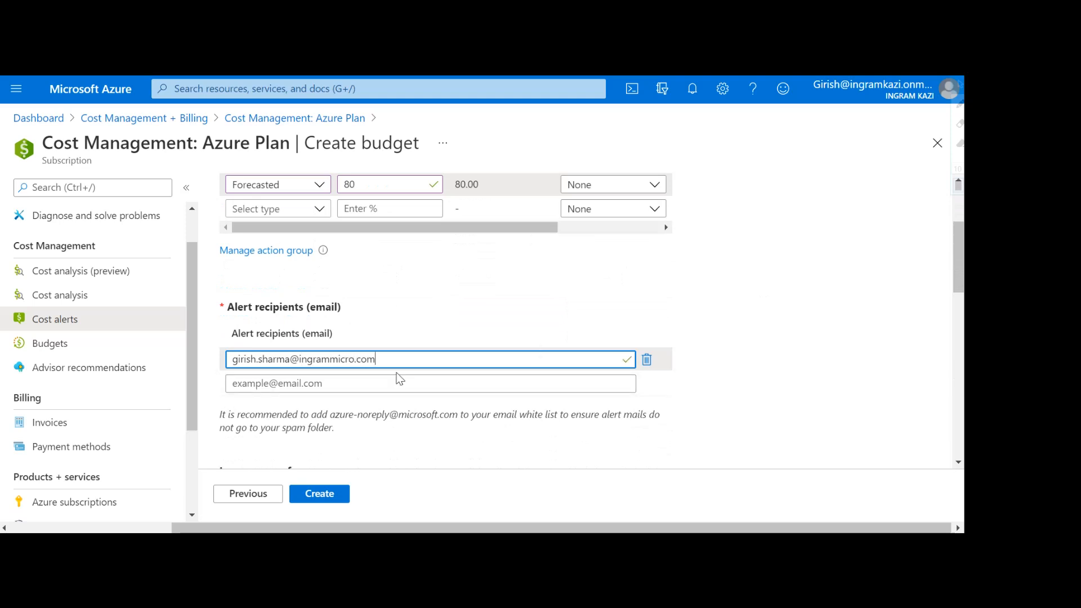
scroll(618, 314, "down", 3)
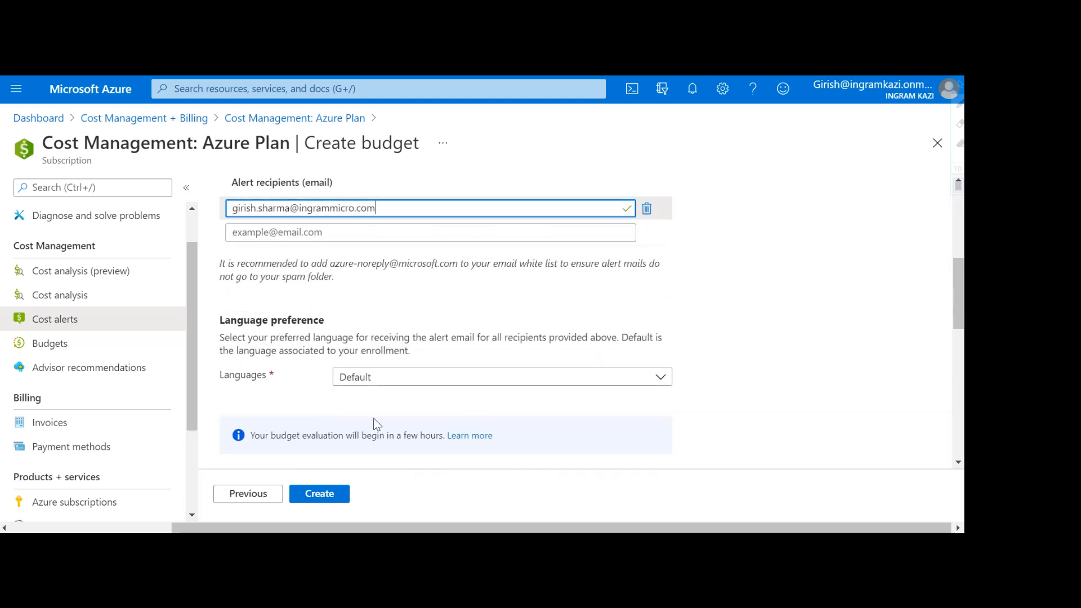
scroll(636, 377, "down", 1)
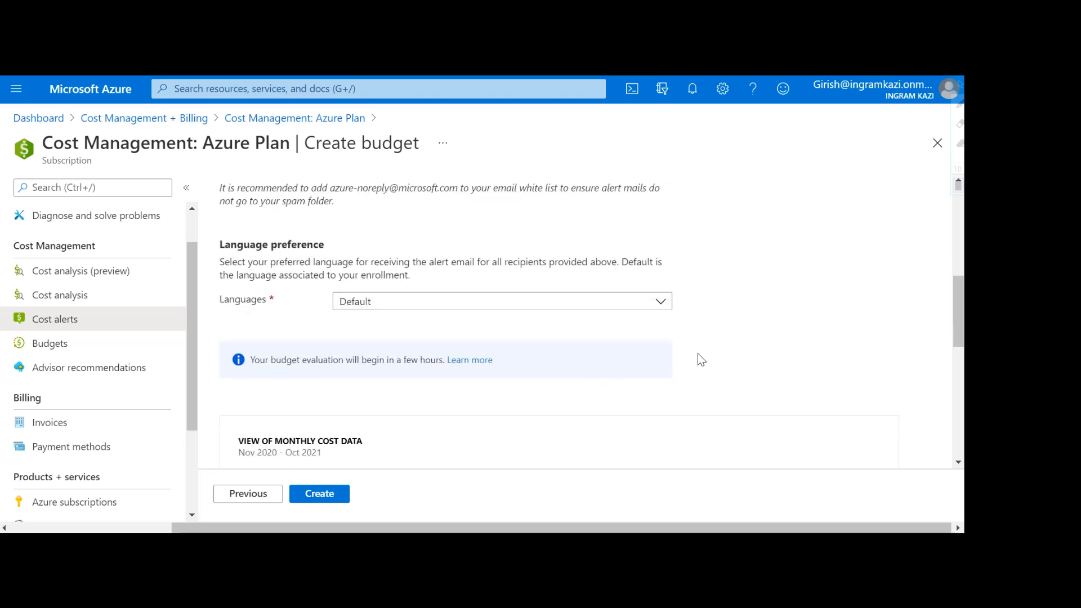
scroll(700, 353, "down", 2)
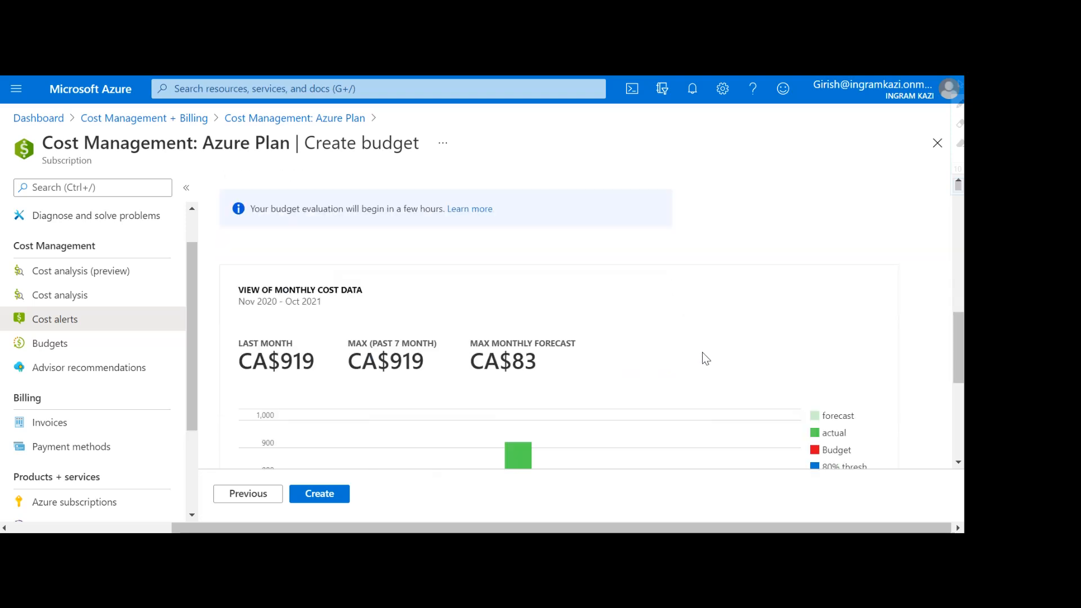
scroll(704, 355, "down", 4)
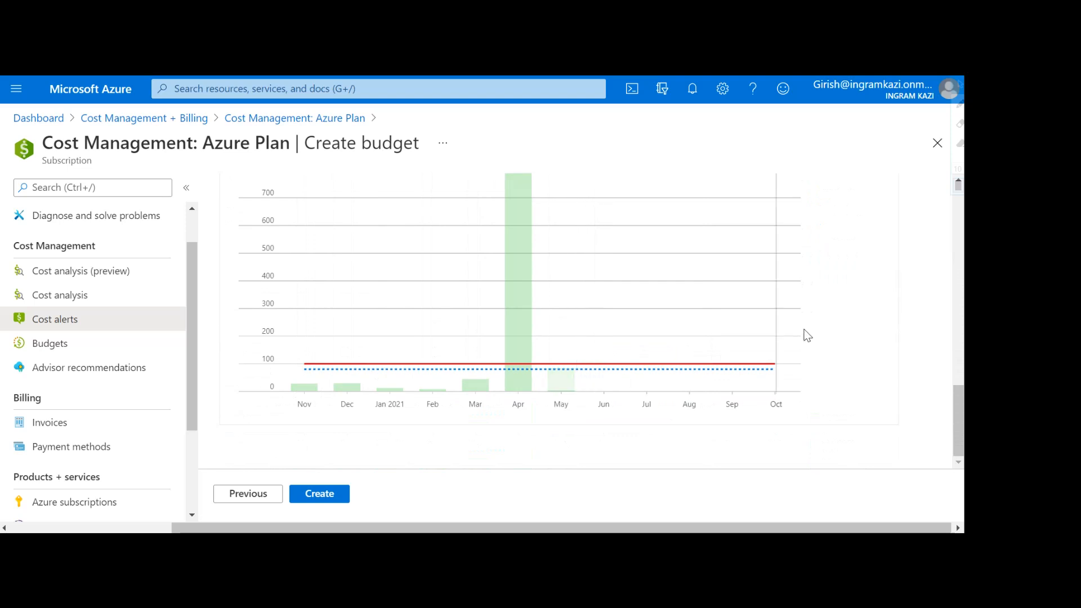
scroll(839, 321, "up", 10)
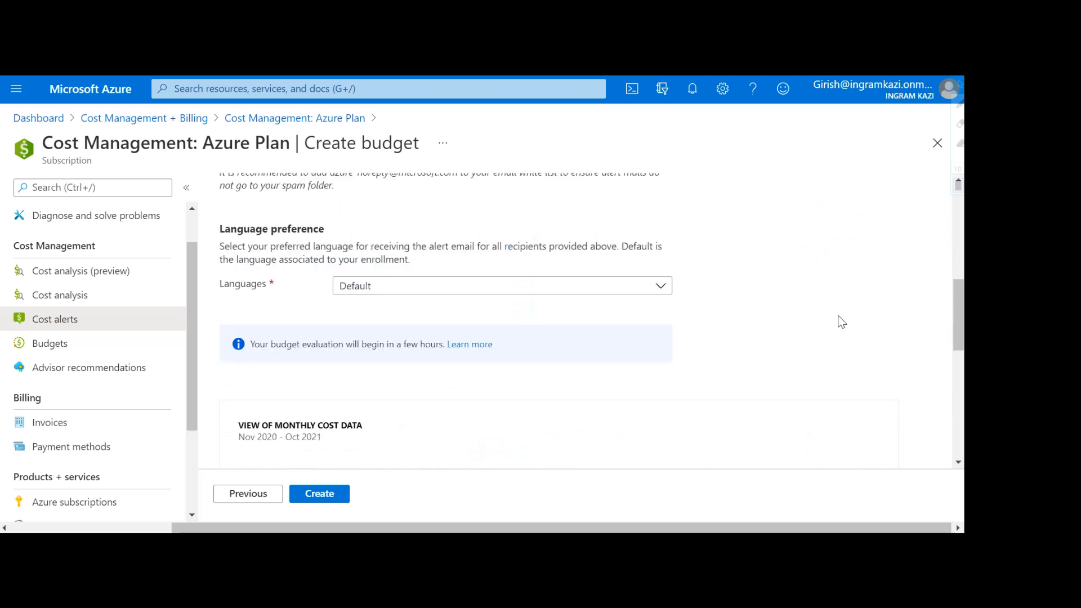
scroll(783, 321, "up", 5)
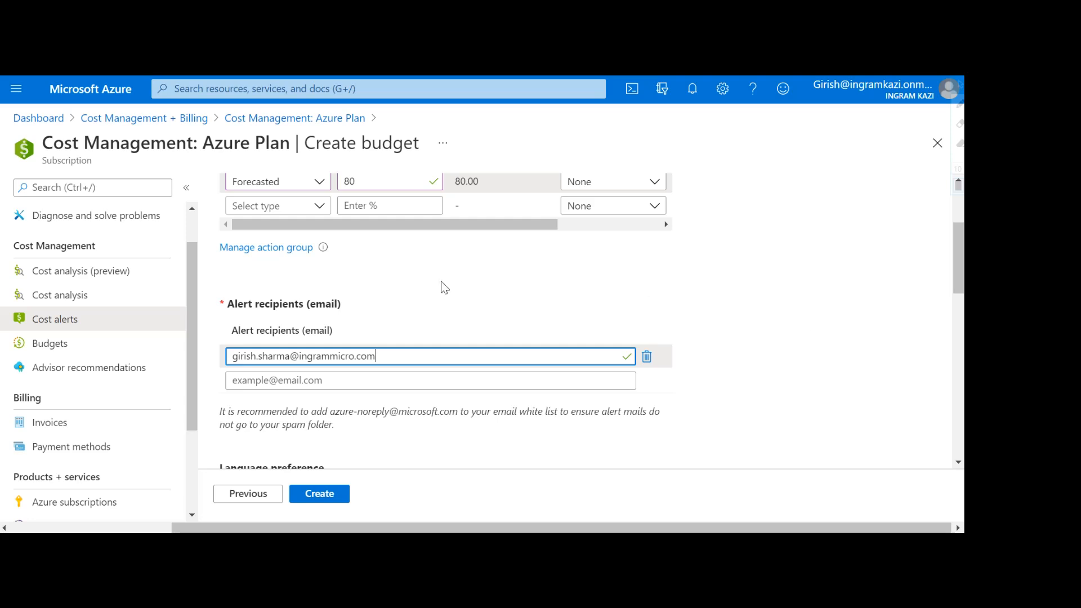
Step: Create a new action group named ActionGrp in an existing resource group and proceed to Notifications
left_click(281, 251)
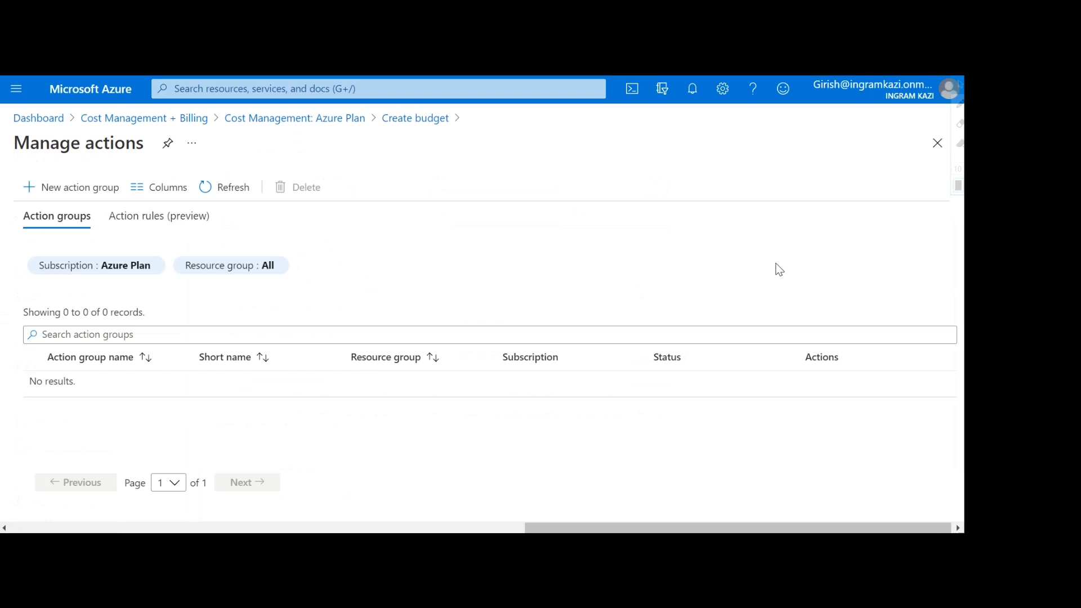
left_click(69, 191)
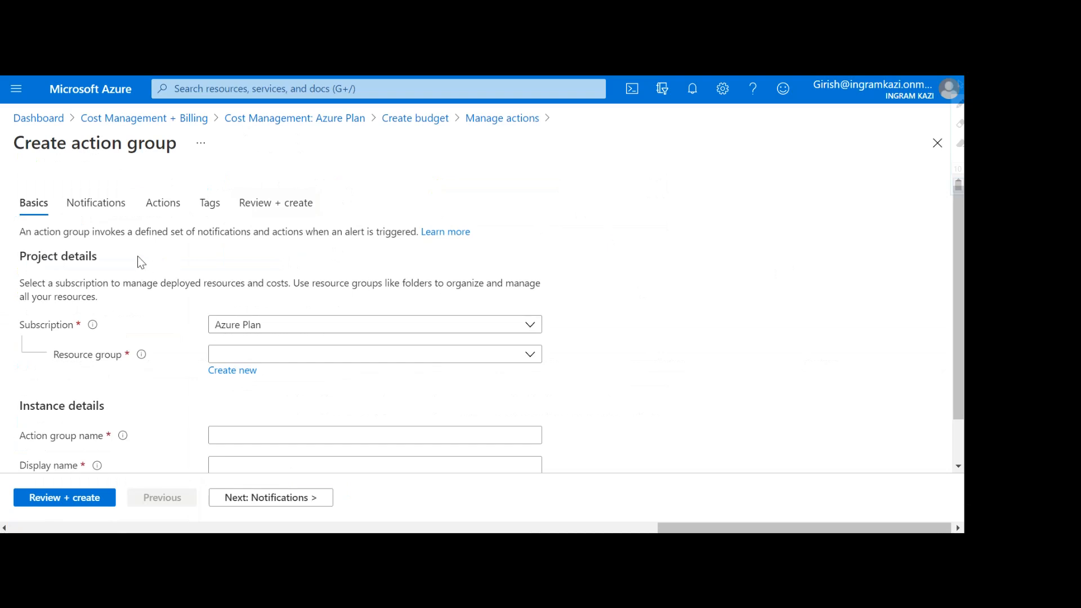
scroll(141, 261, "down", 2)
left_click(389, 304)
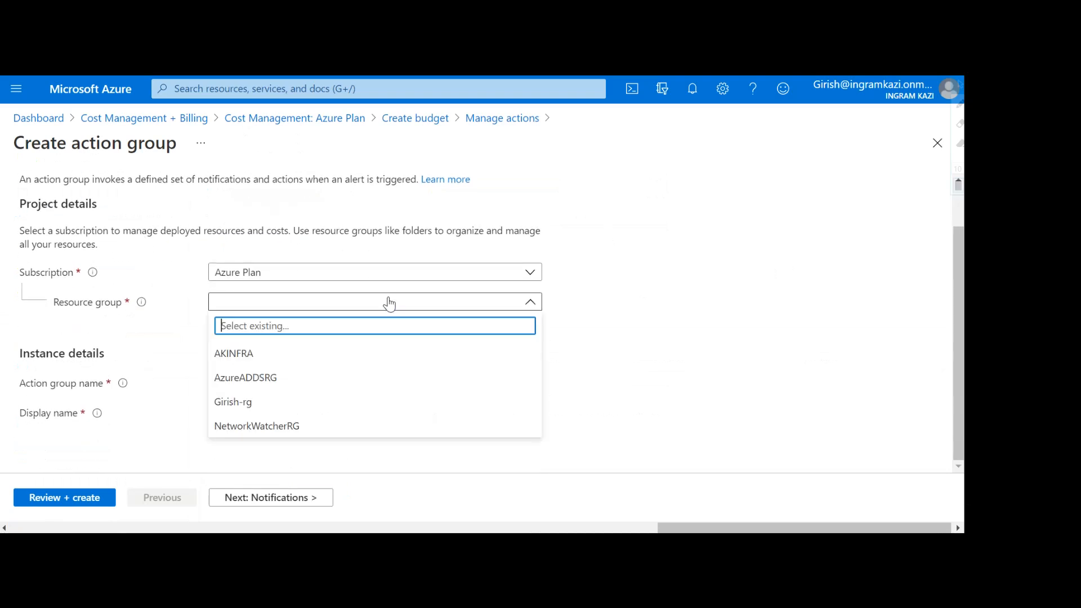
left_click(243, 404)
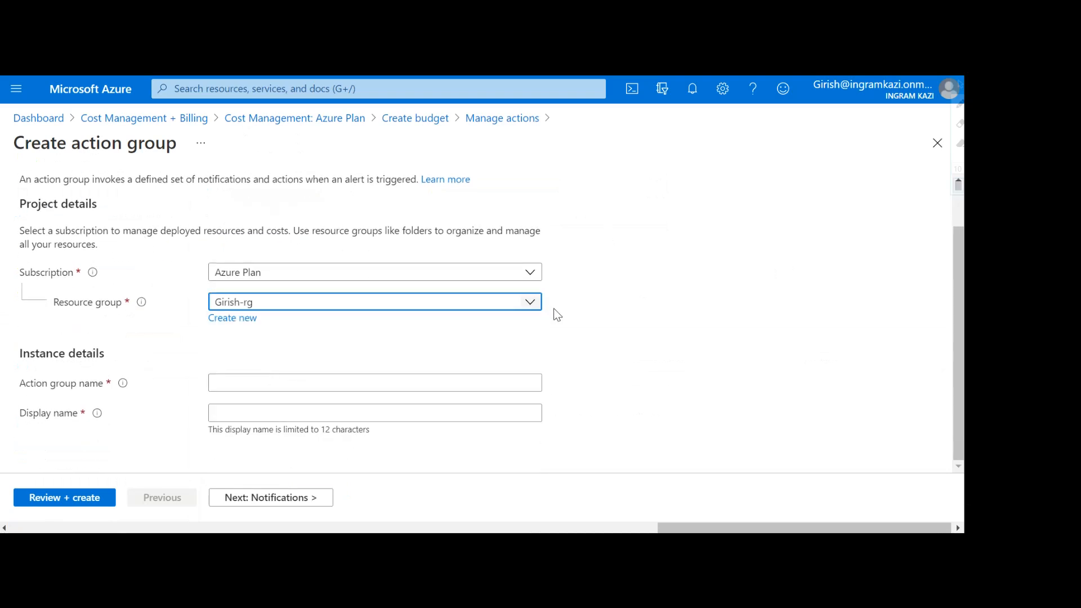
left_click(389, 382)
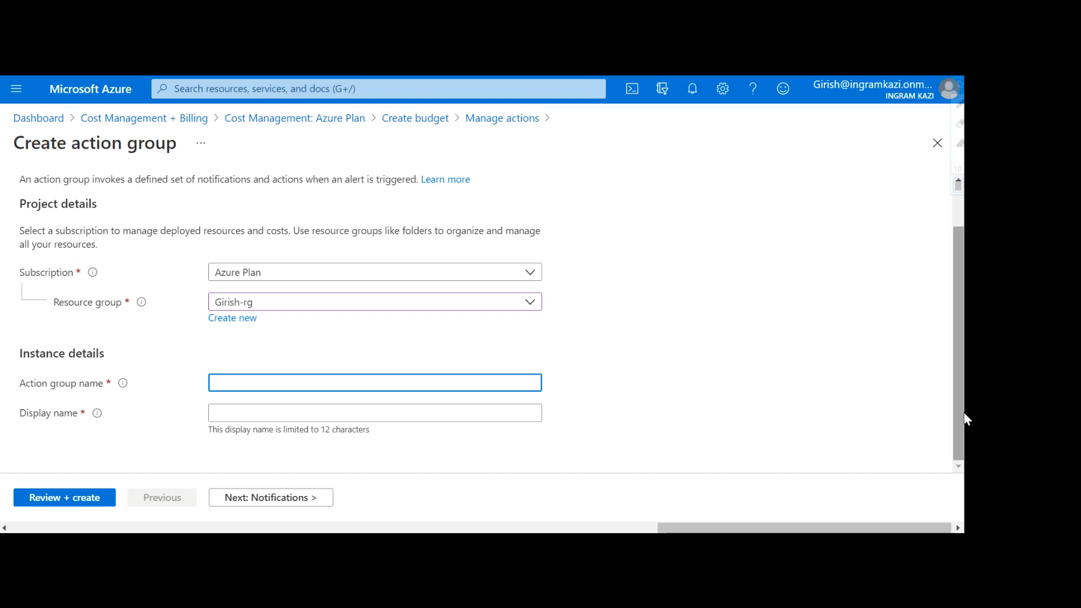
type("ActionGrp")
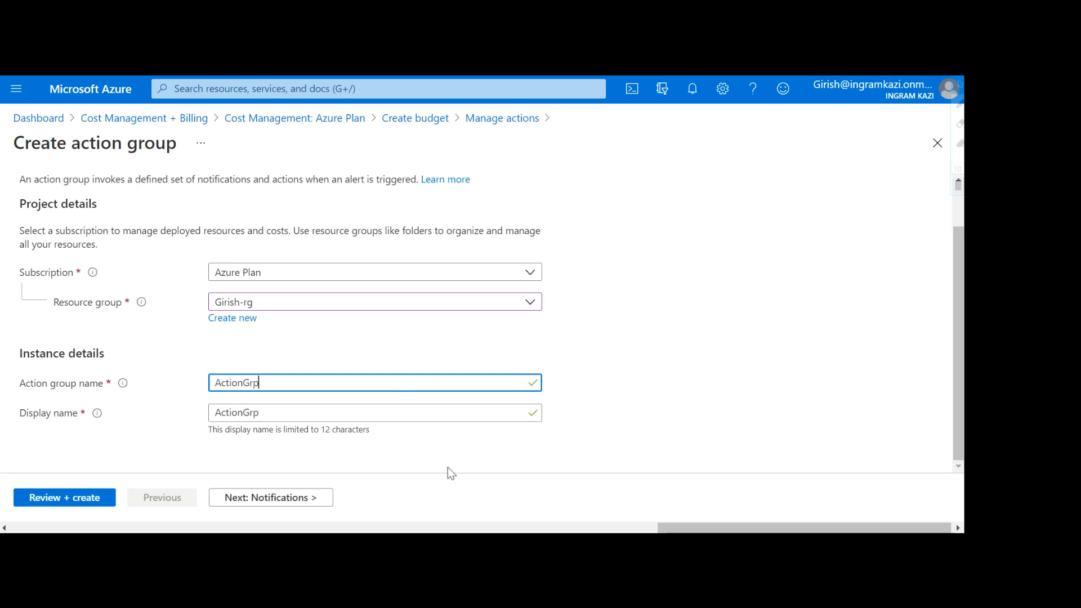
left_click(266, 498)
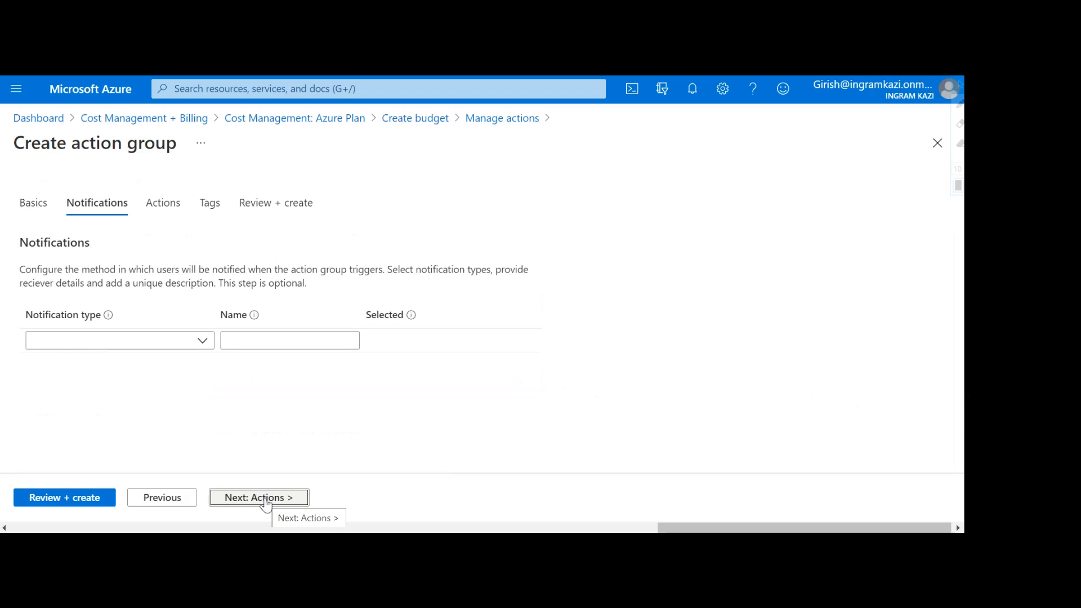
Step: Add an Email/SMS message/Push/Voice notification with Email, SMS, Azure app Push and Voice enabled
left_click(162, 343)
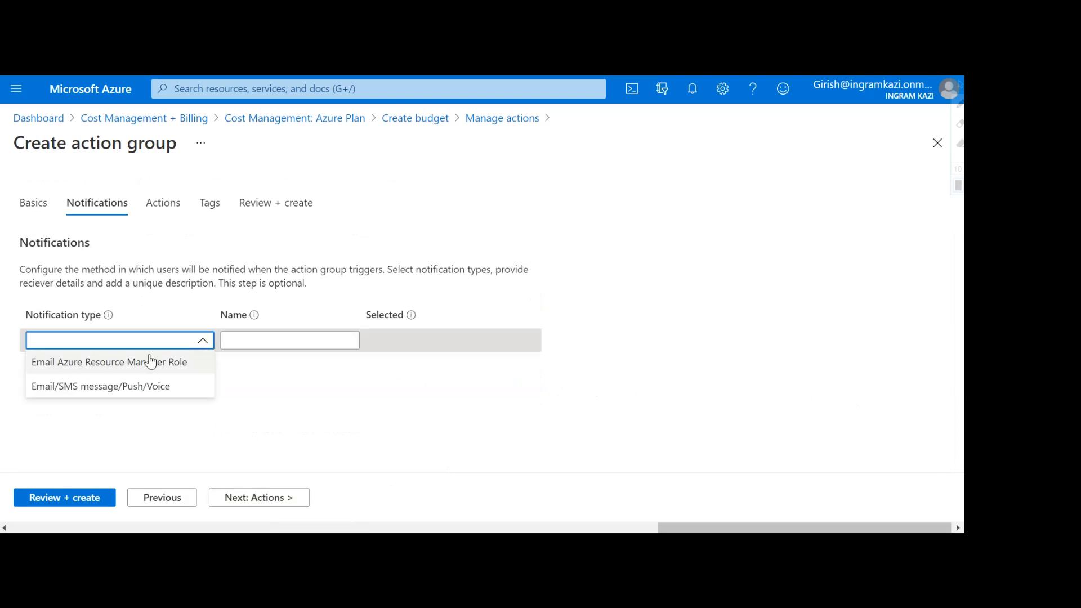
left_click(127, 391)
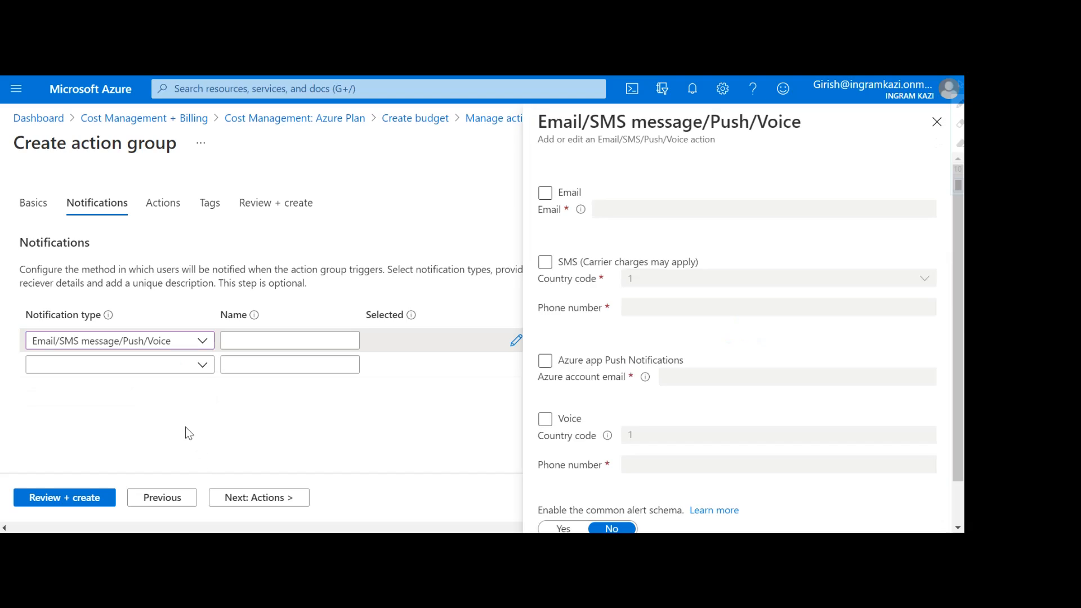
left_click(543, 194)
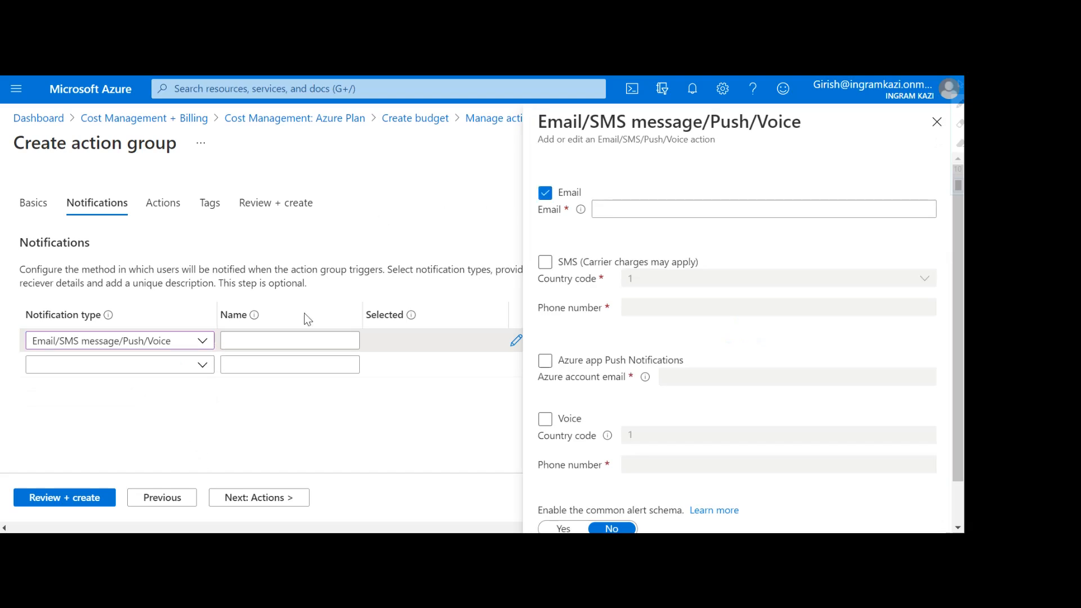
mouse_move(581, 211)
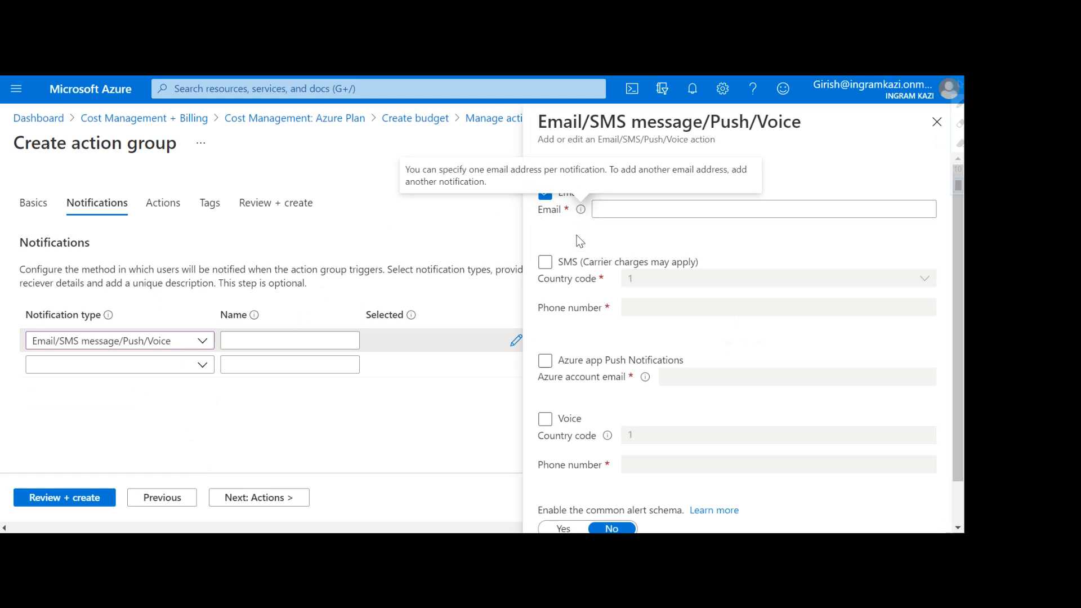
left_click(602, 210)
left_click(546, 264)
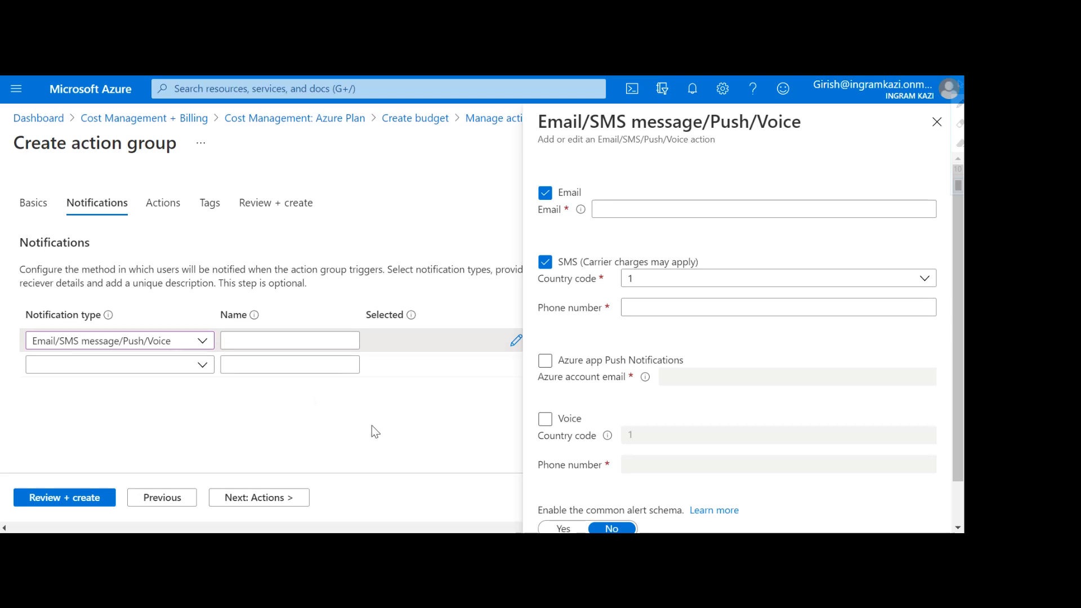
left_click(545, 362)
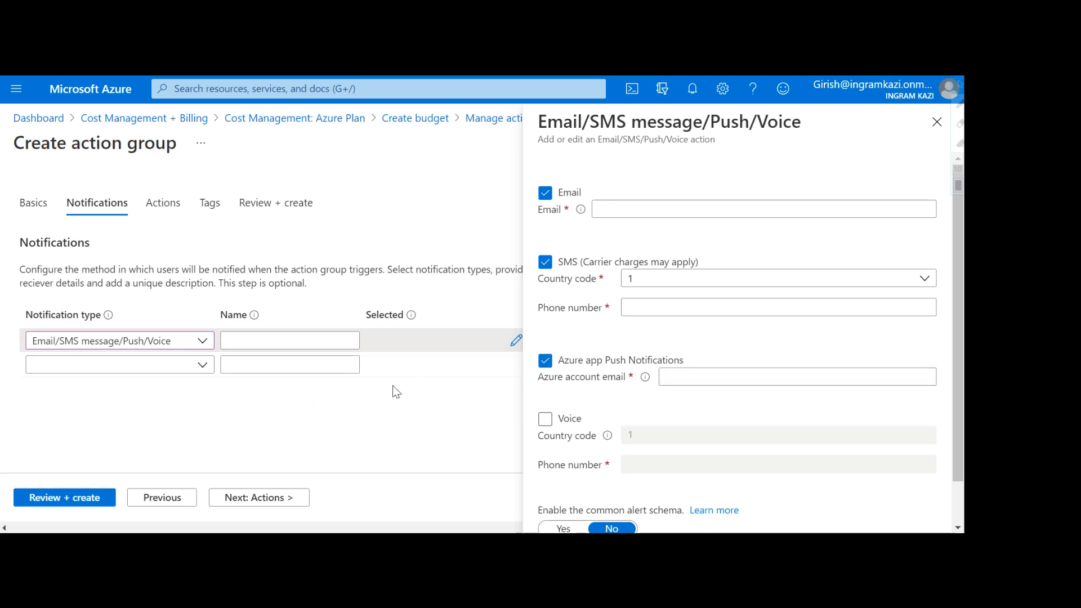
scroll(777, 394, "down", 1)
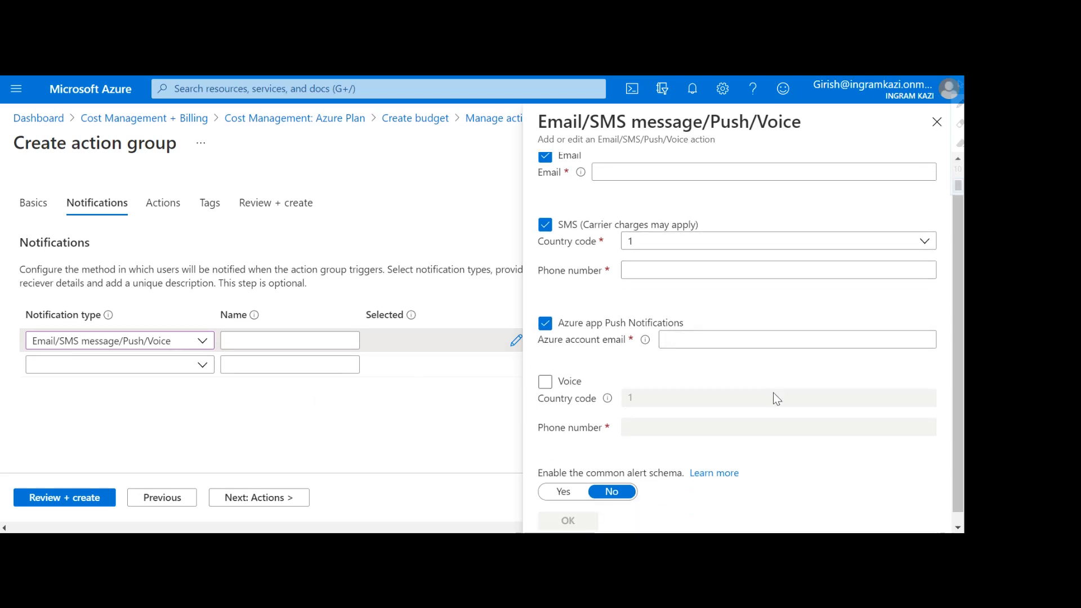
left_click(551, 372)
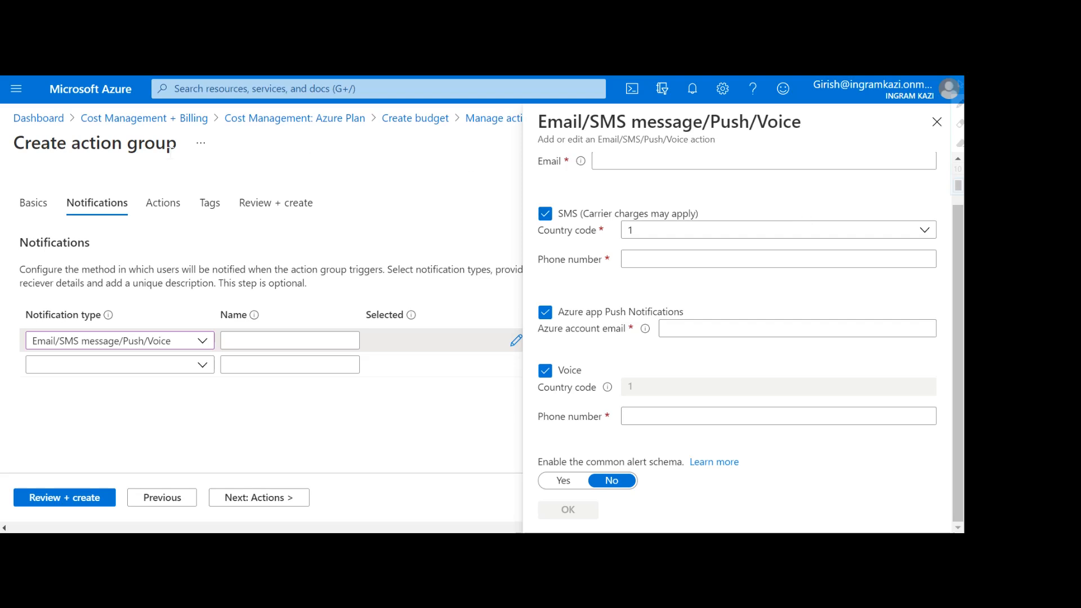
Step: Discard the unsaved notification and action group edits, returning to Cost Management for the Azure Plan
left_click(937, 122)
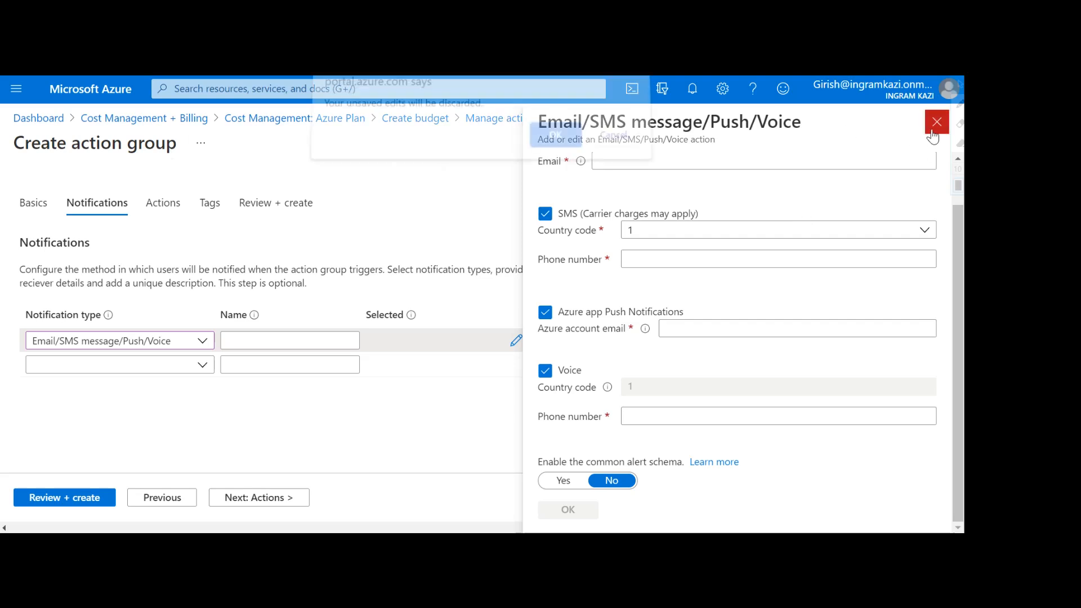
left_click(556, 145)
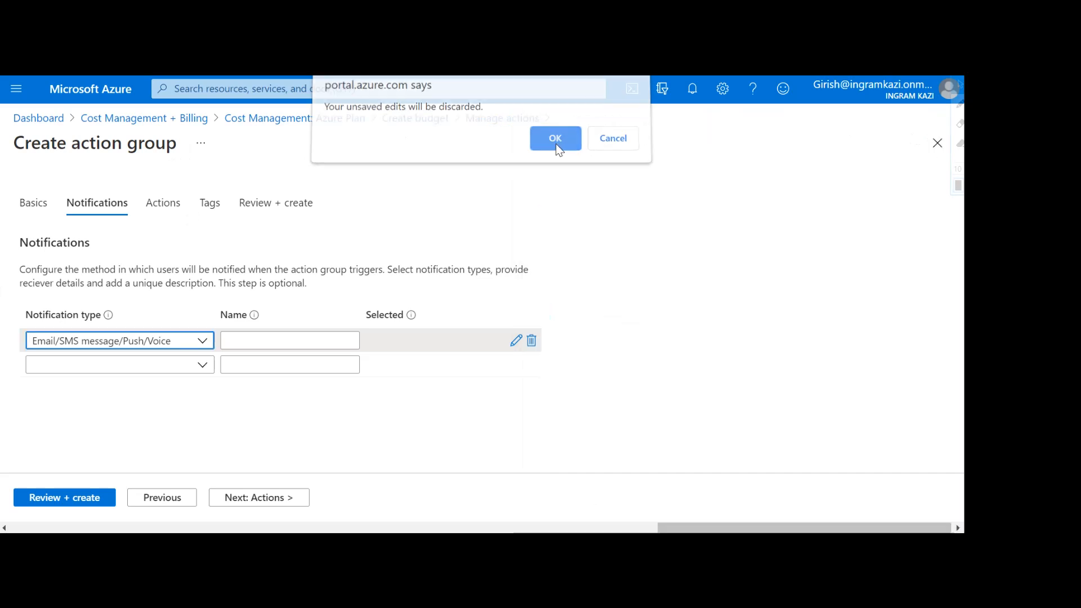
left_click(322, 125)
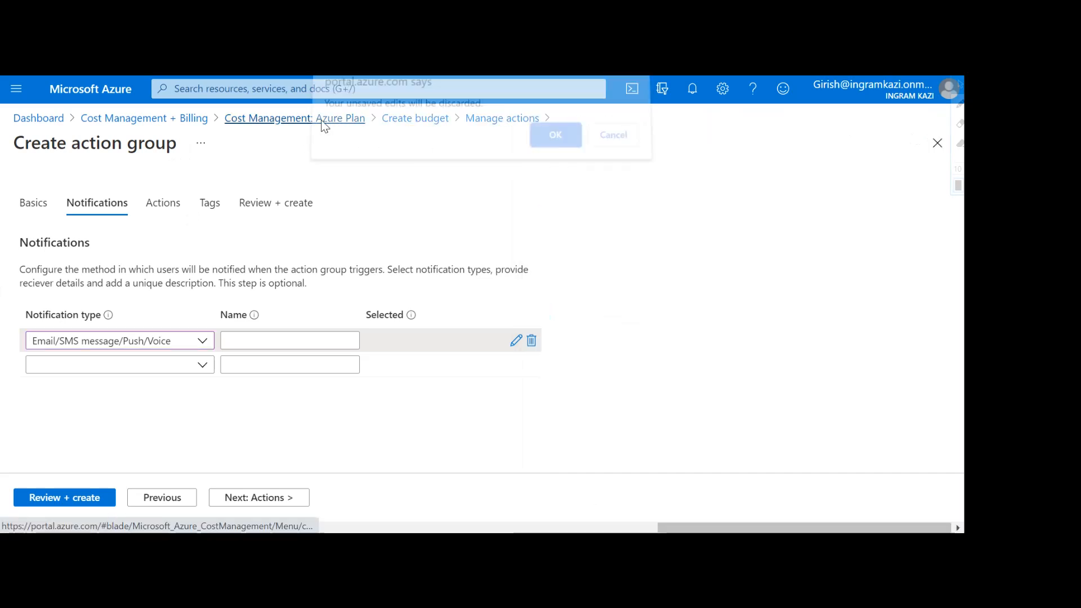
left_click(544, 146)
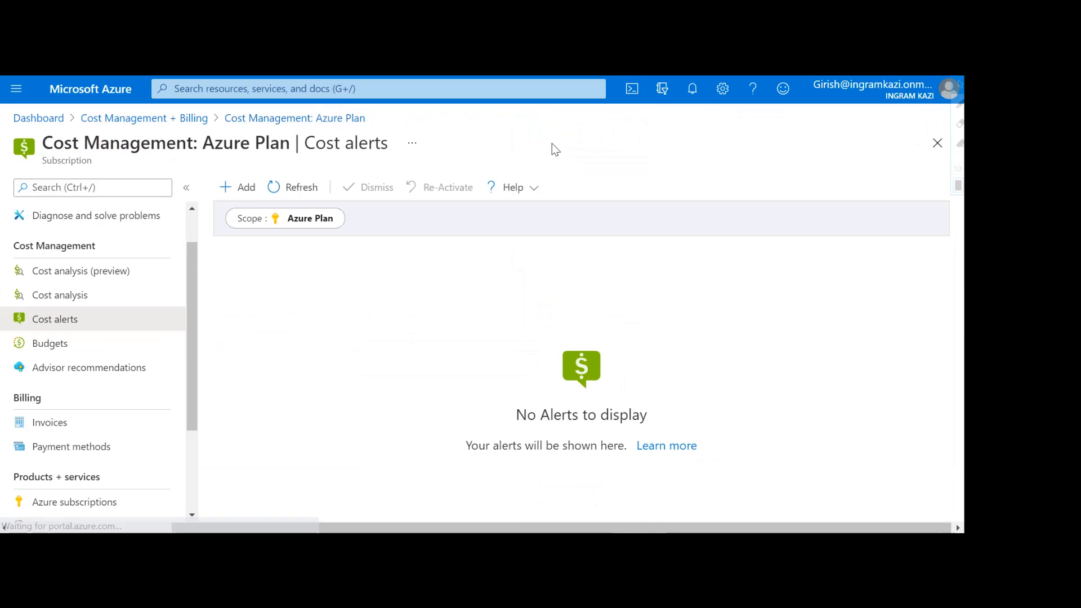
Step: Start a fresh budget from the Budgets list
left_click(62, 350)
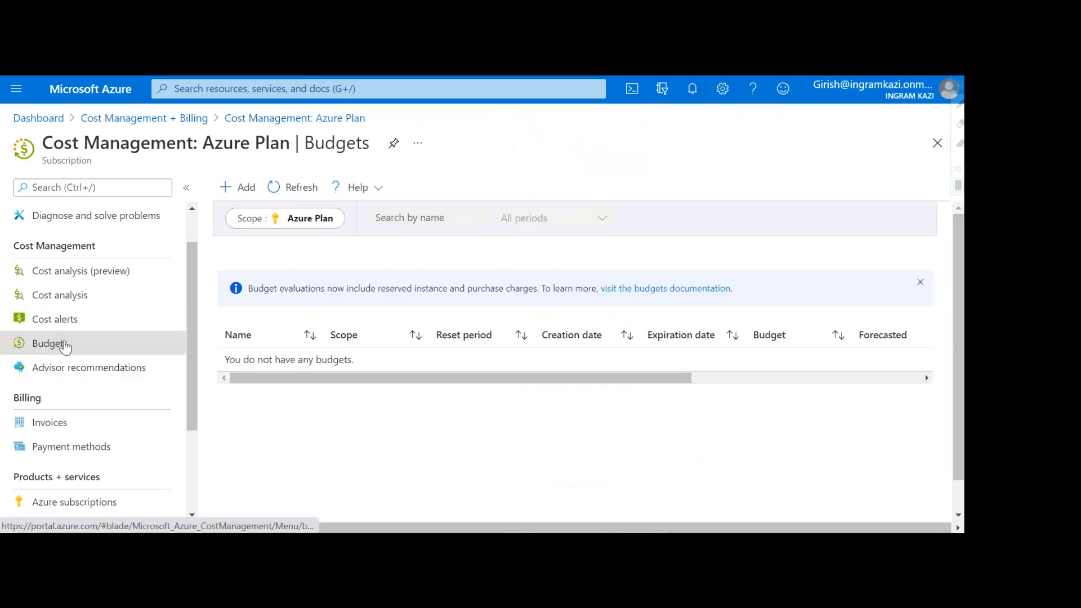
left_click(242, 188)
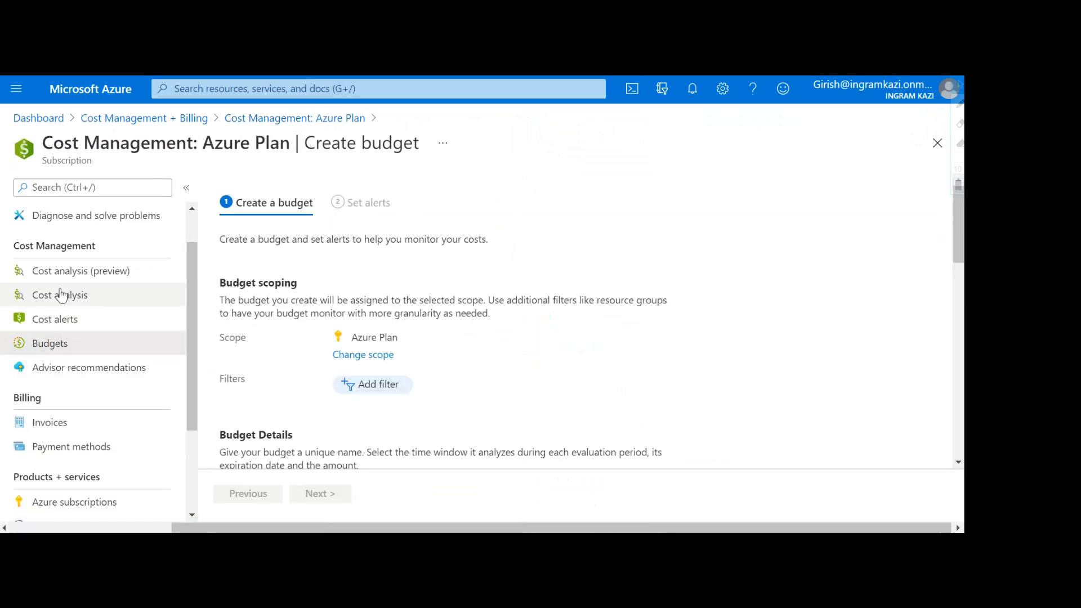
scroll(391, 389, "down", 2)
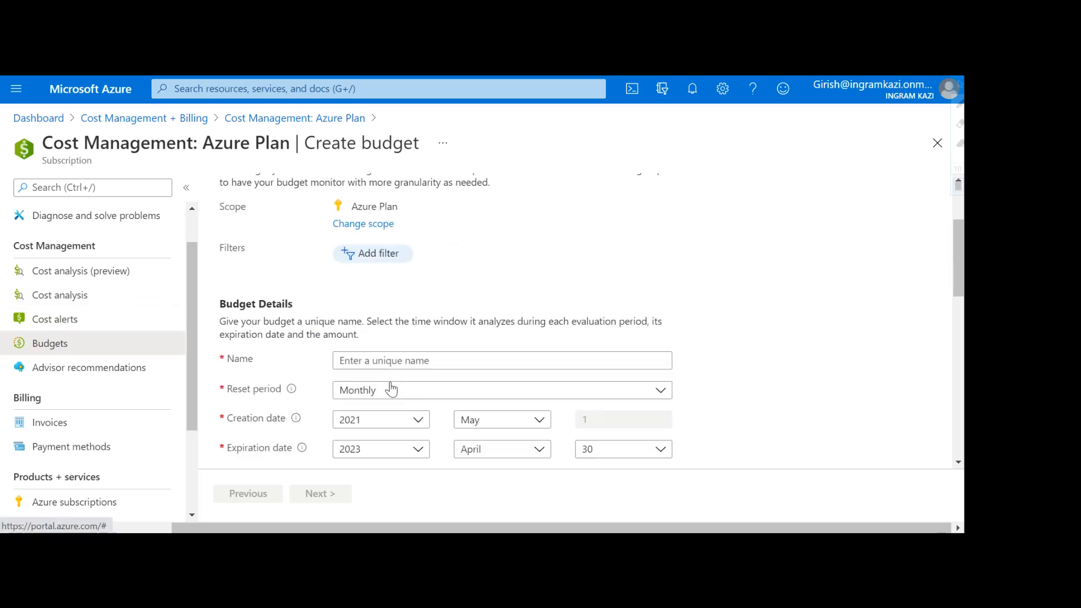
Step: Open Advisor recommendations to see the reserved-instance suggestion saving about 59 USD yearly
left_click(124, 373)
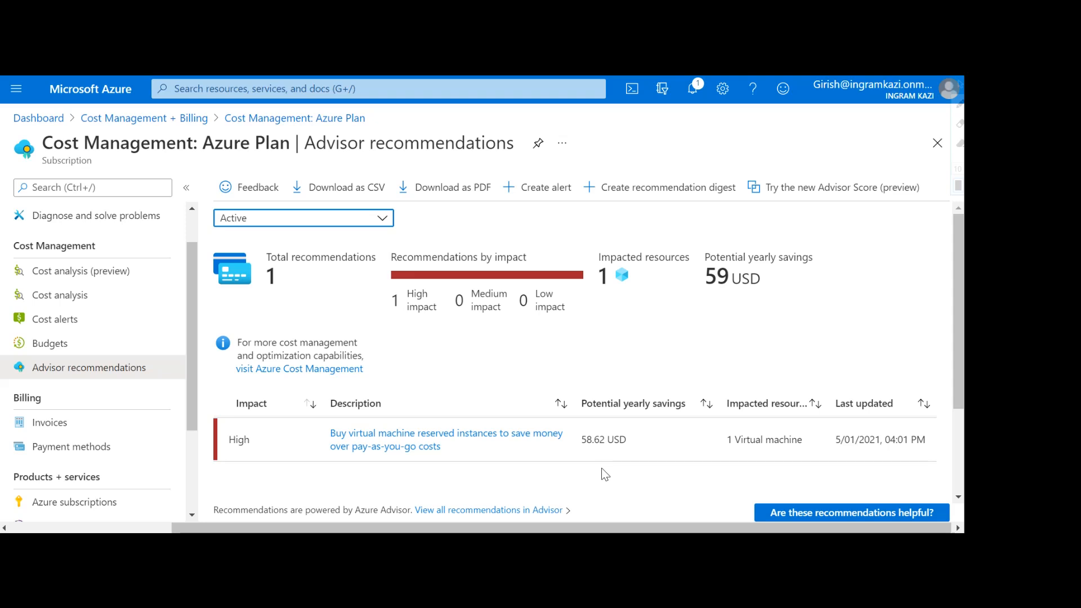
Step: Open Cost analysis for the Azure Plan subscription to view April 2021 accumulated costs
left_click(81, 307)
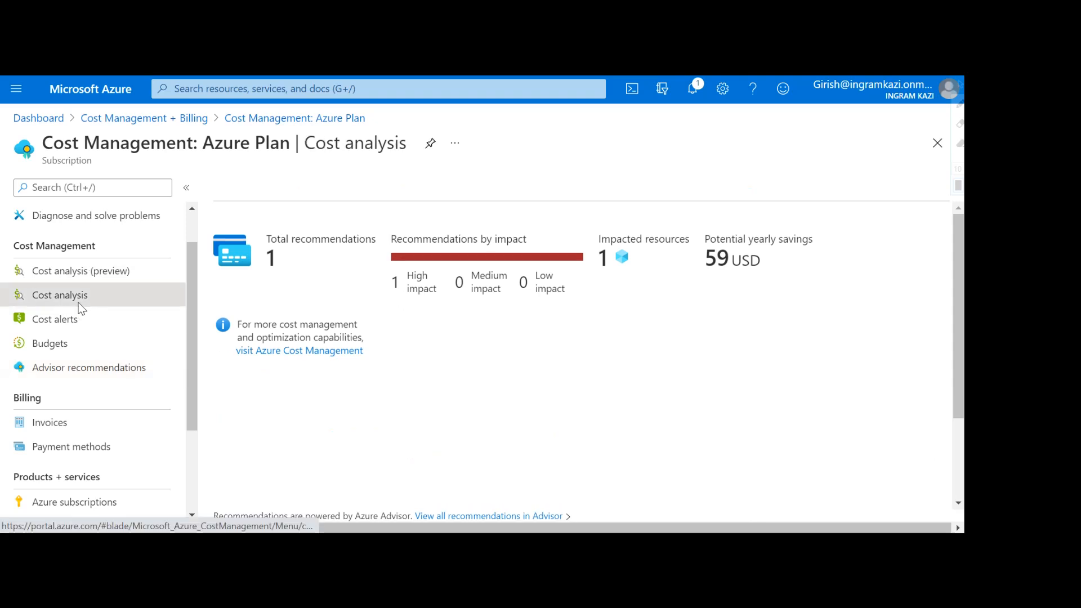